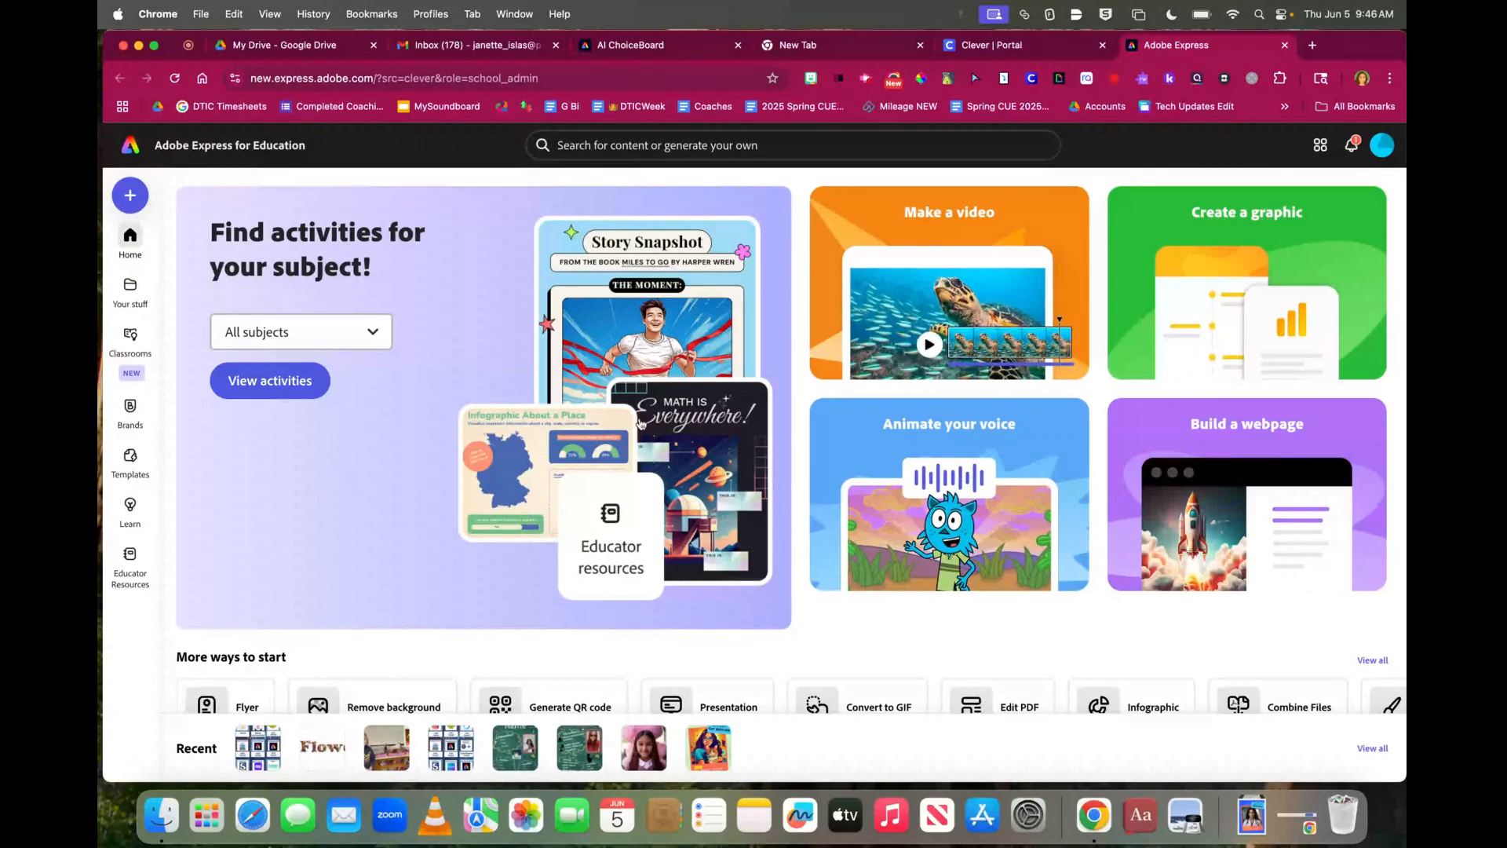
Scroll down the Adobe Express home page to the Generate image section
scroll(549, 377, "down", 5)
scroll(641, 424, "down", 15)
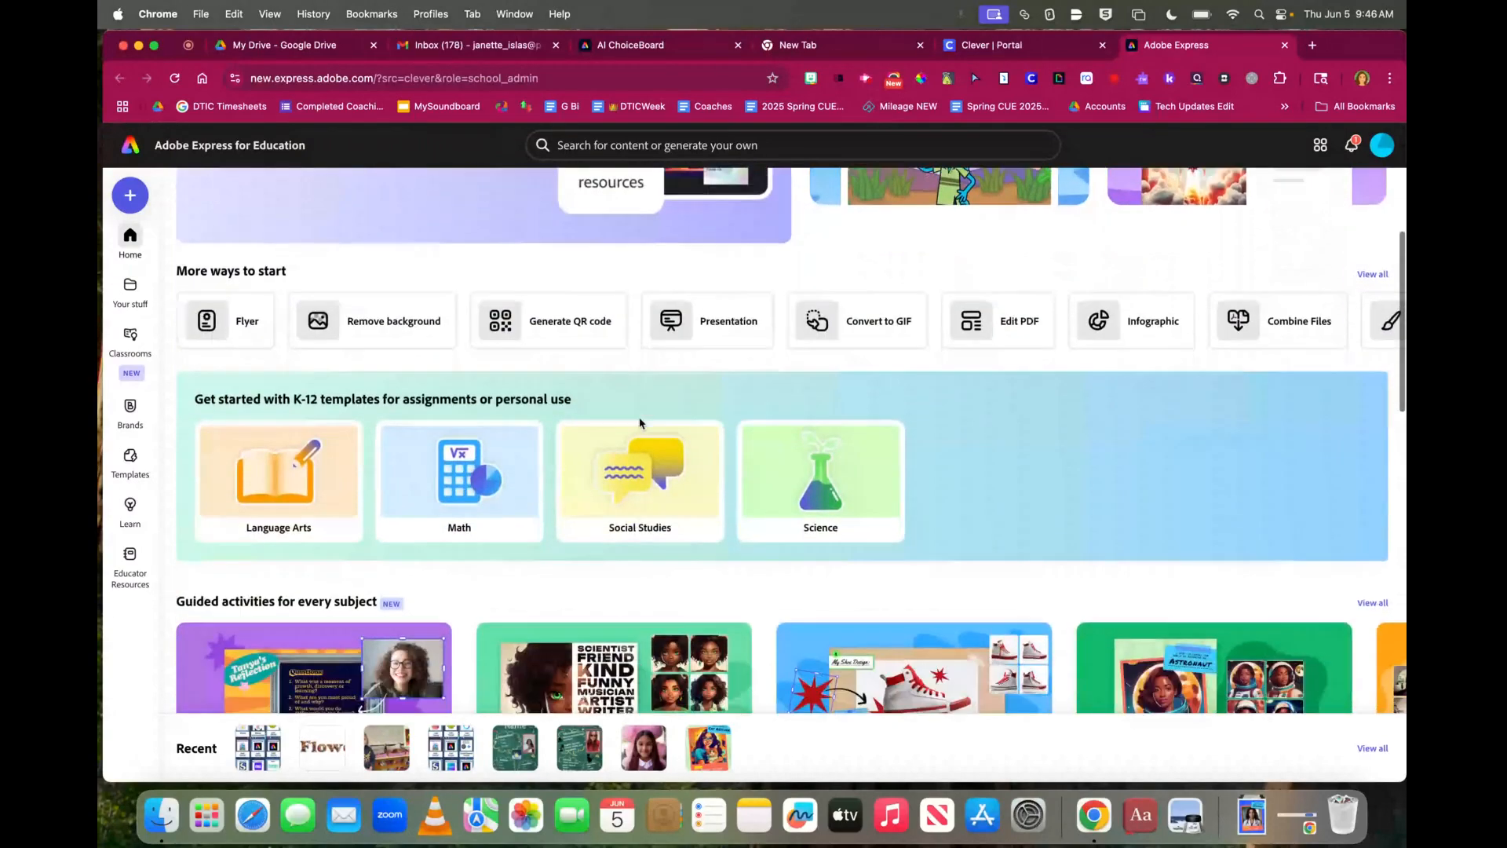
scroll(641, 424, "down", 13)
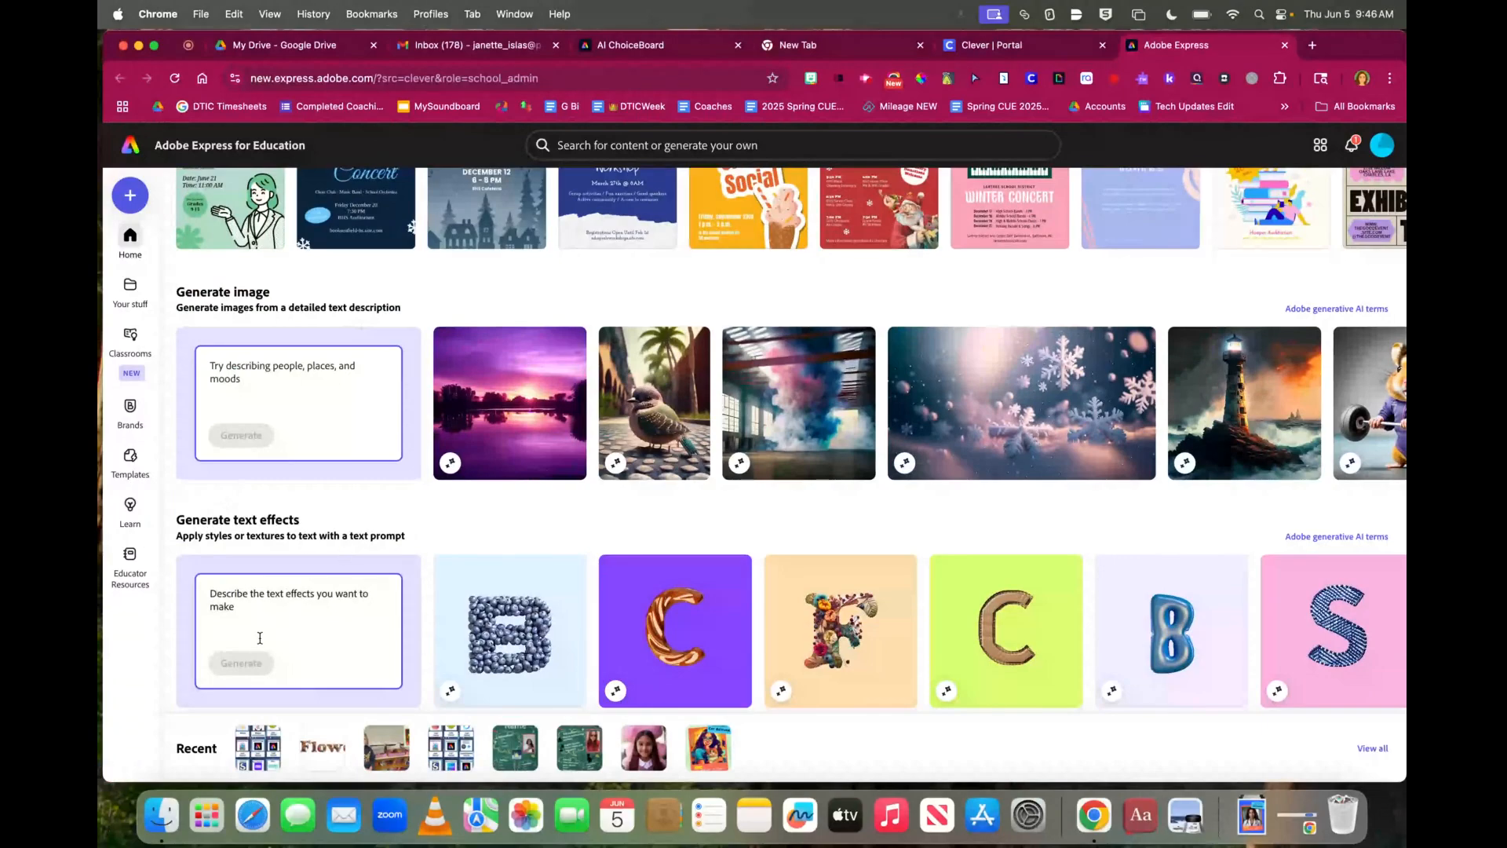
scroll(259, 638, "down", 4)
scroll(260, 638, "up", 2)
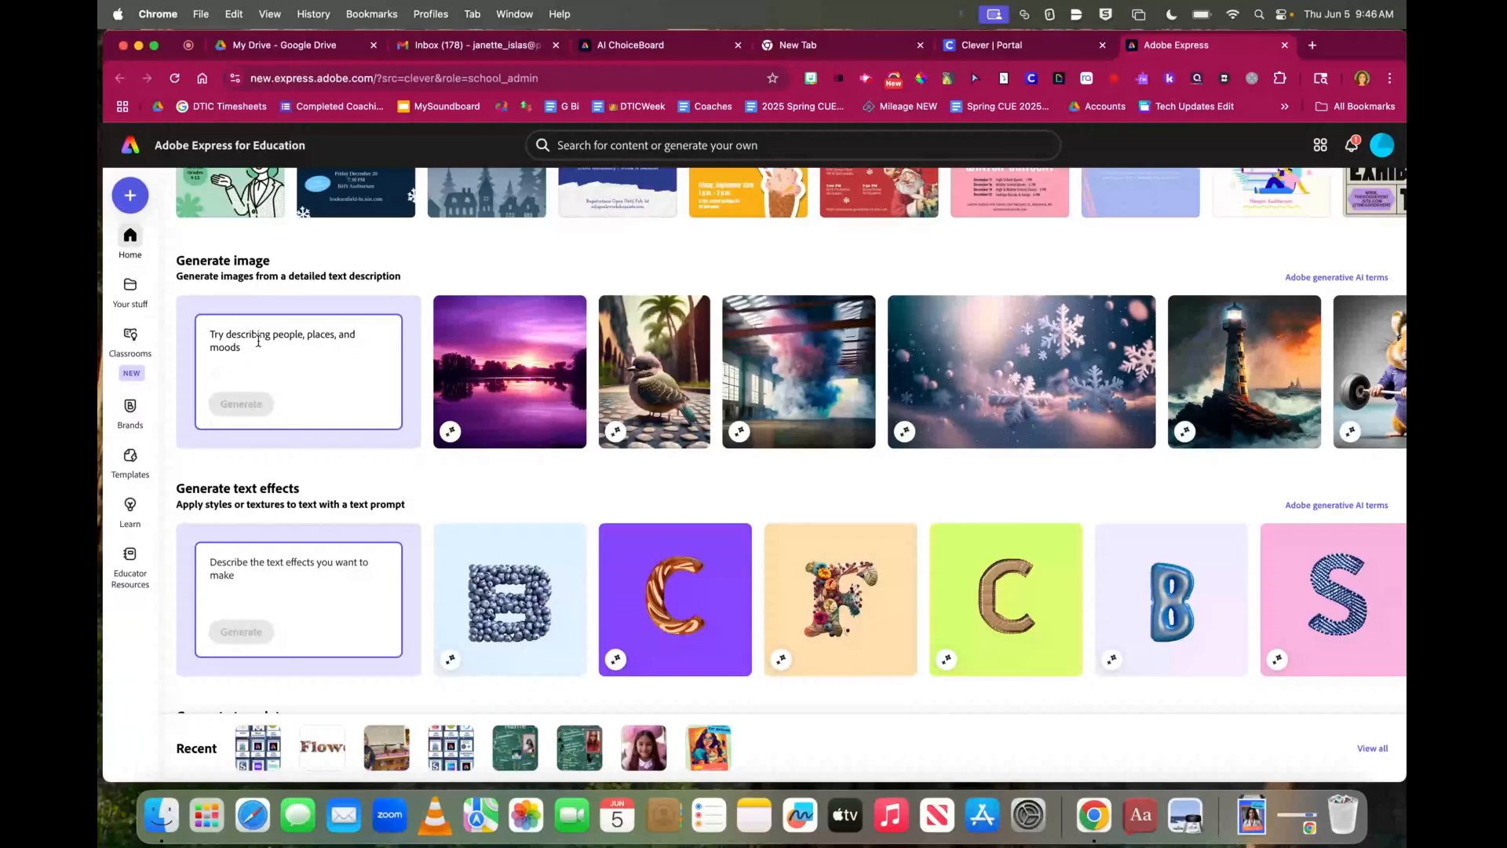
Generate images from the prompt 'A black cat, anime-style, surfing near a sunny beach full of cats in bikinis'
left_click(259, 342)
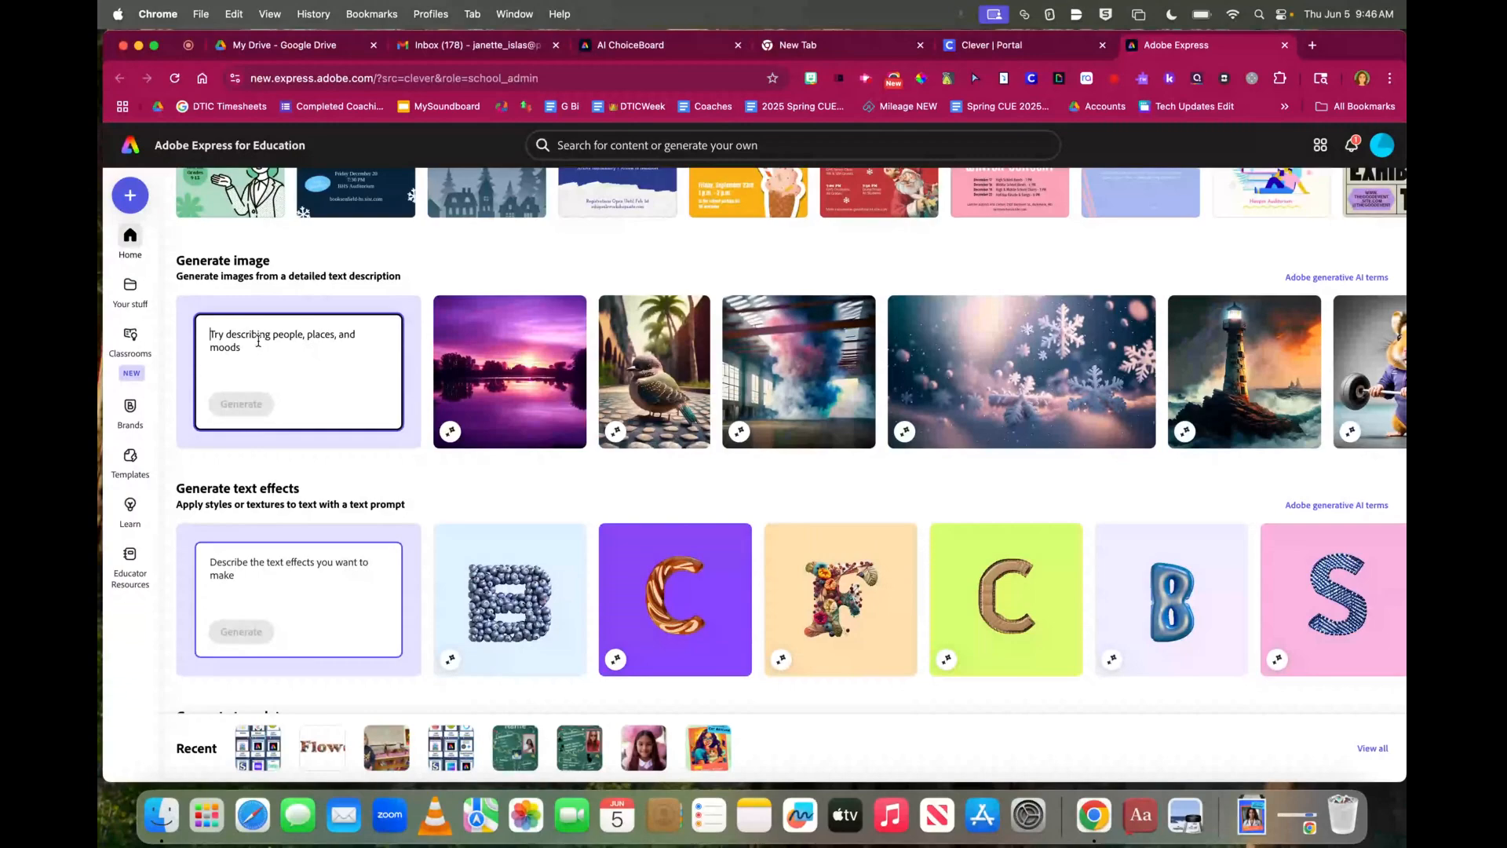
type("A bl")
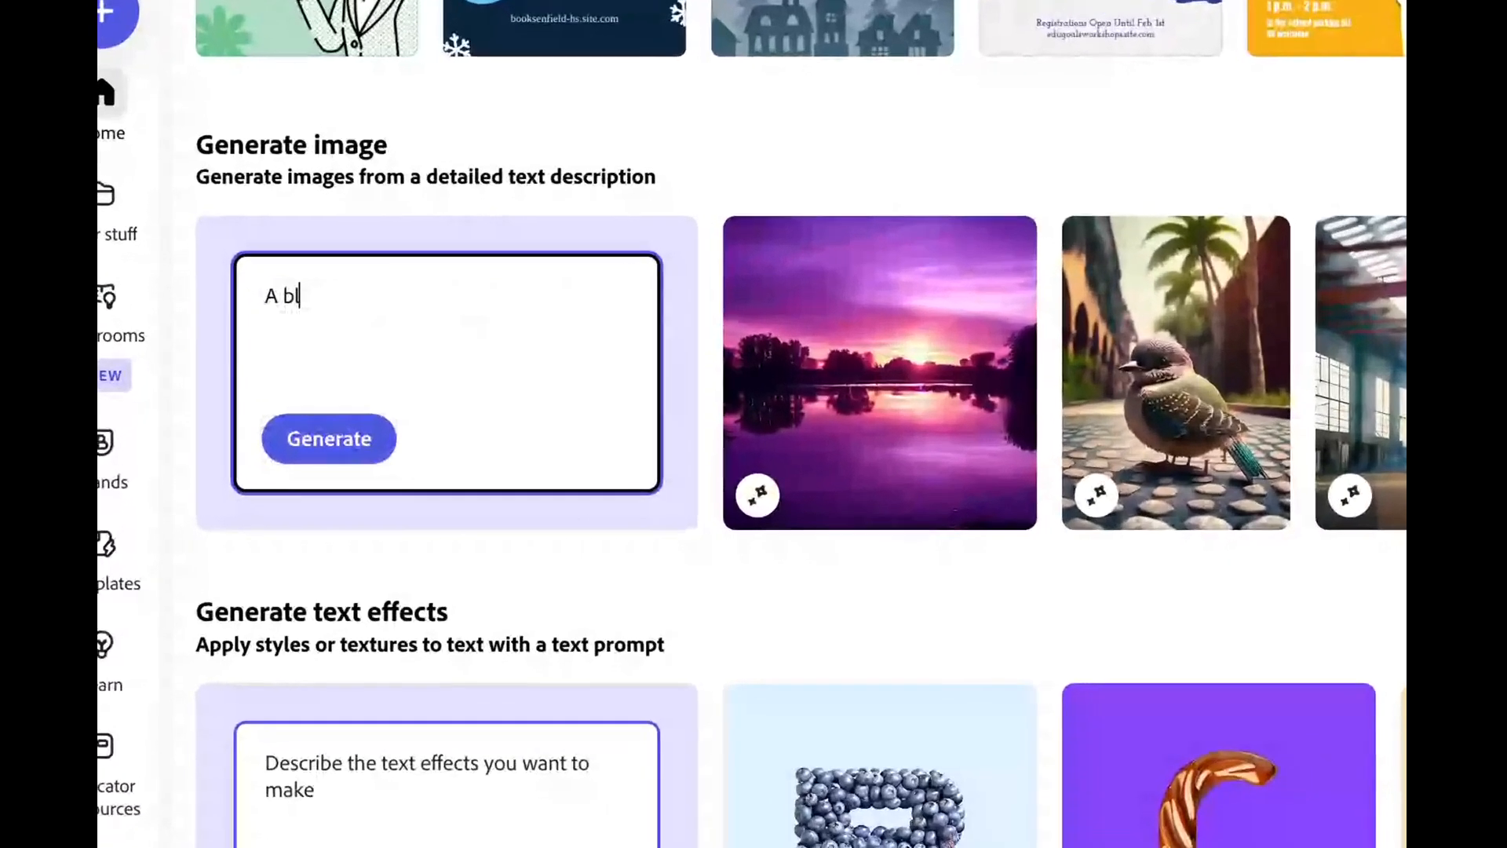
type("ack cat")
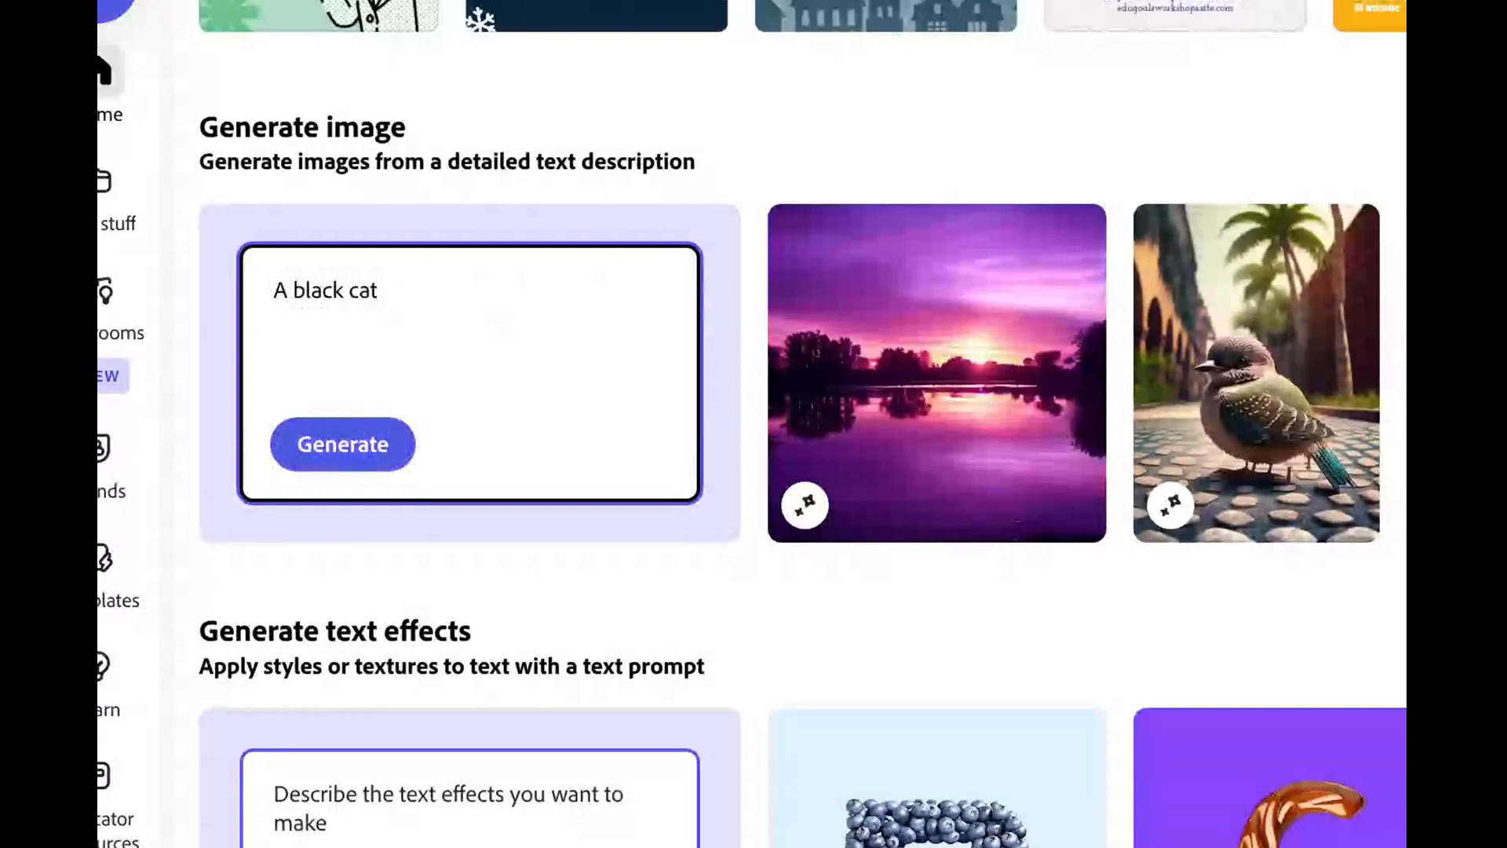
type(", anime-style, ")
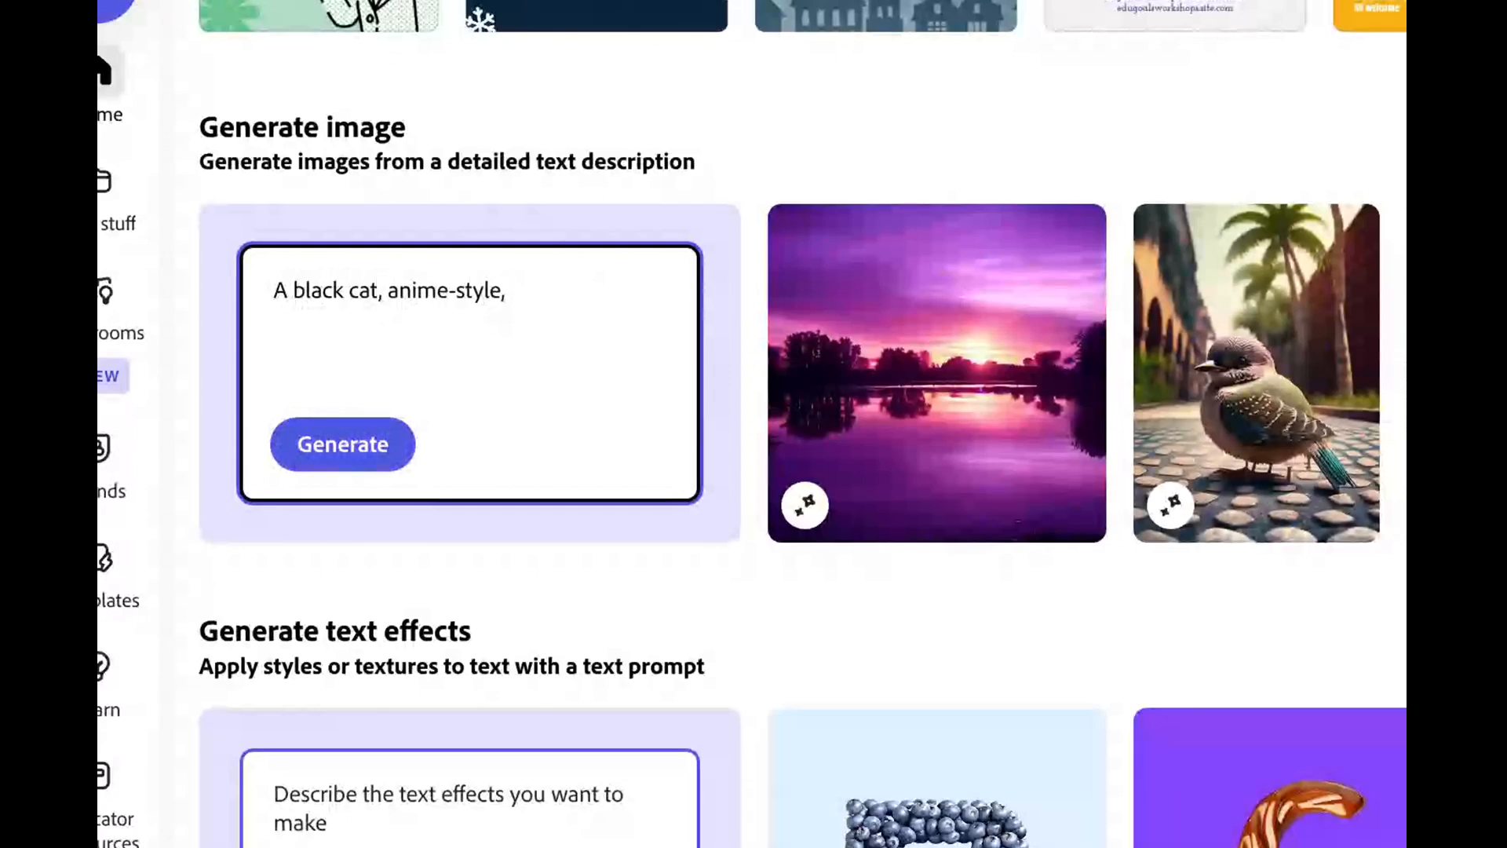
type("surfing ")
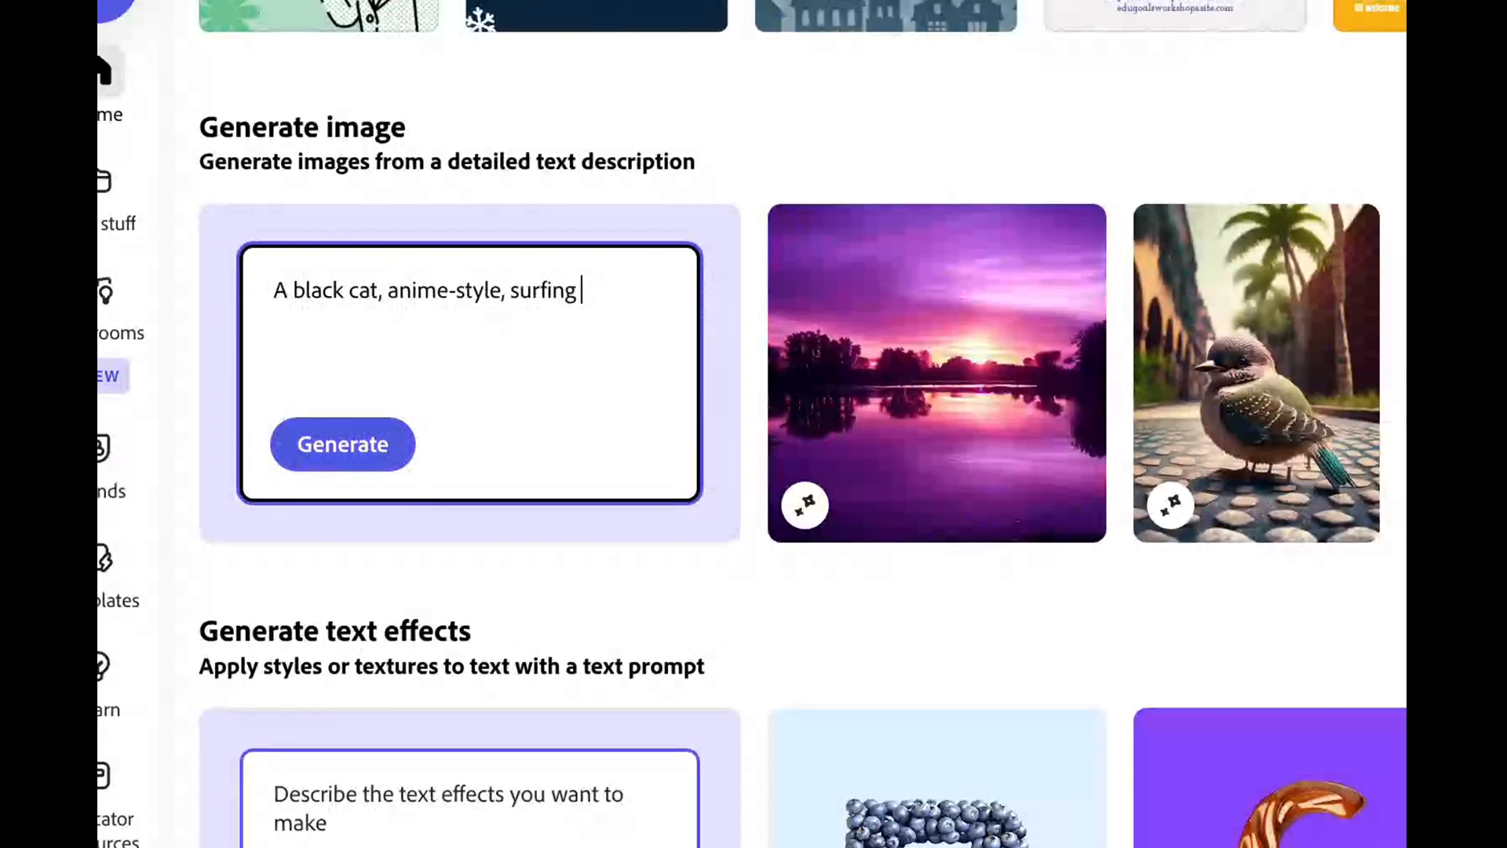
type("near a sun")
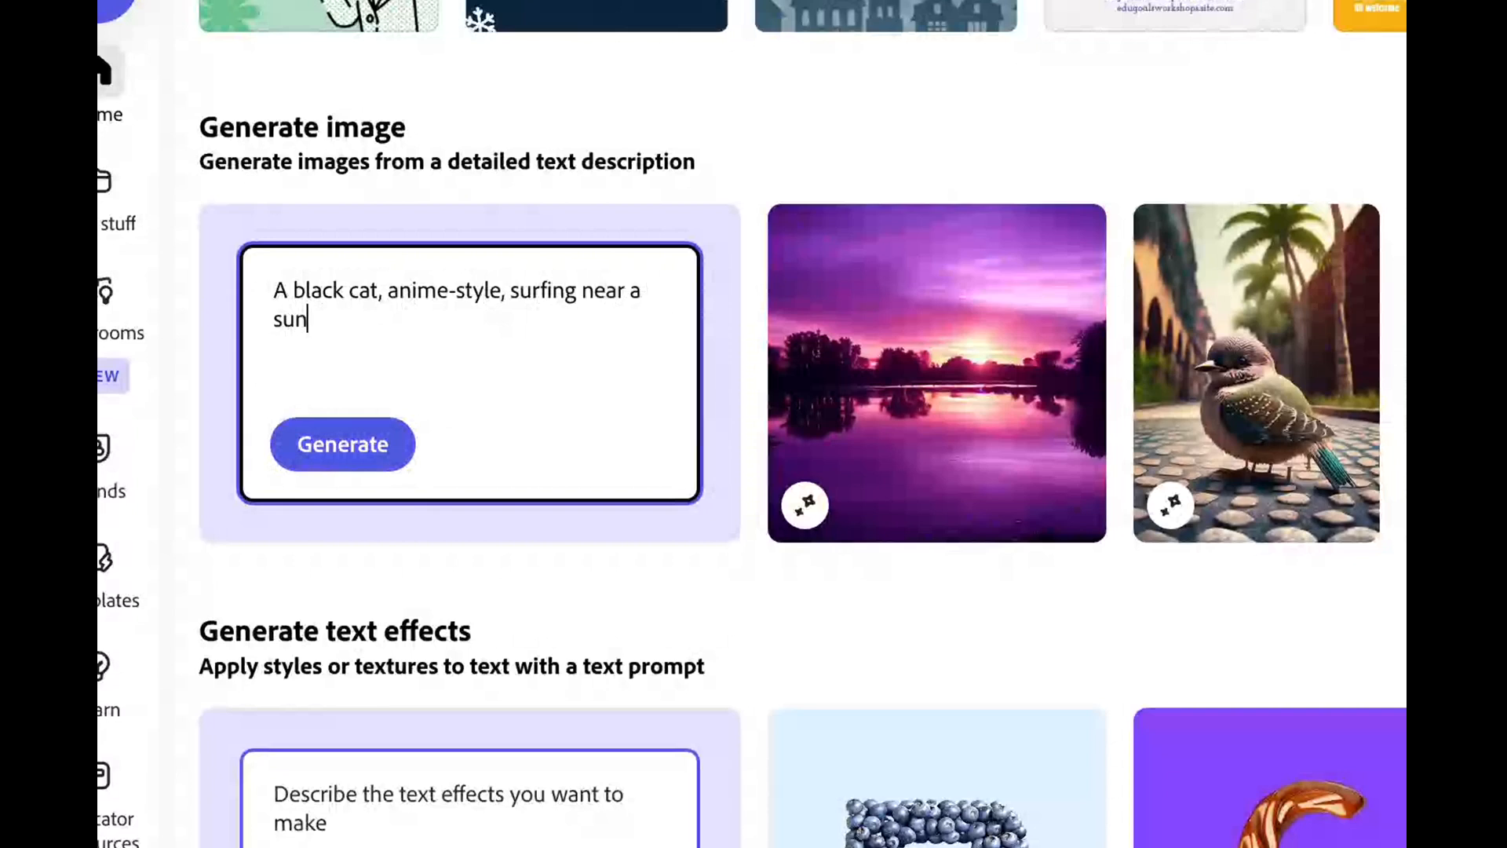
type("ny beach ")
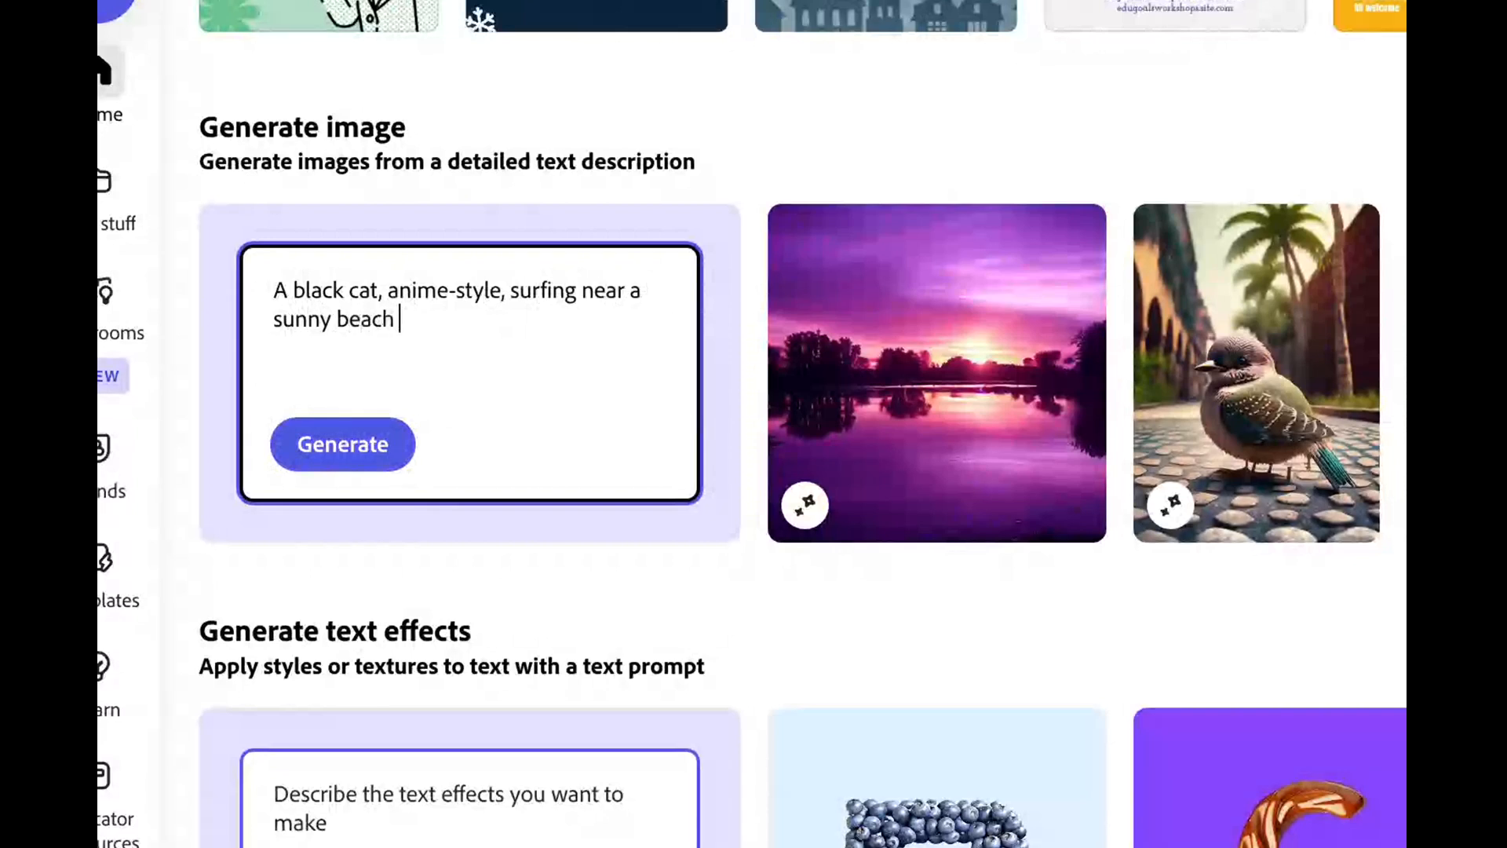
type("full of cats in bikinis.")
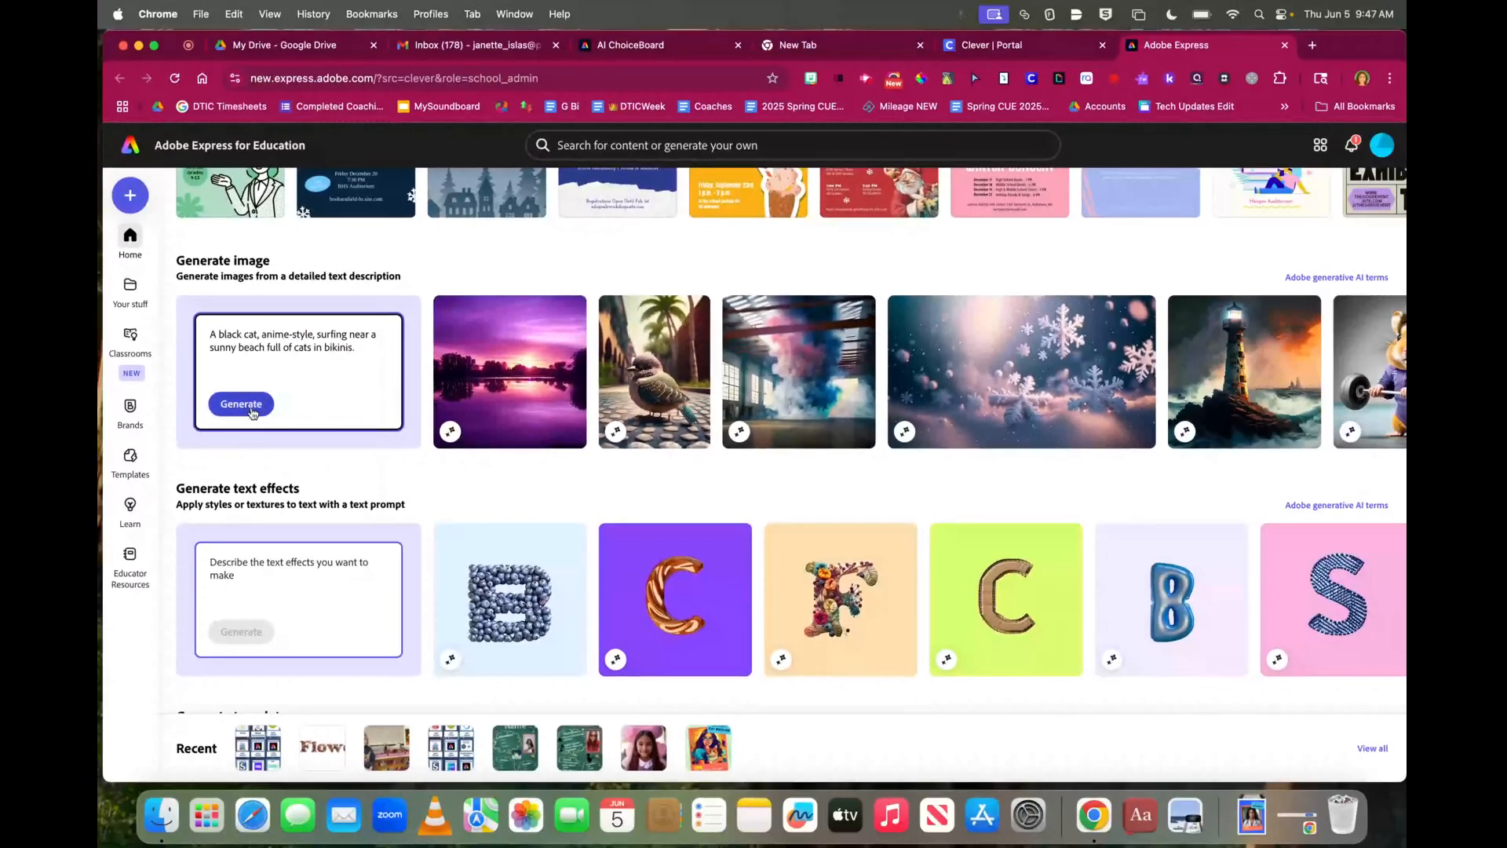
left_click(342, 443)
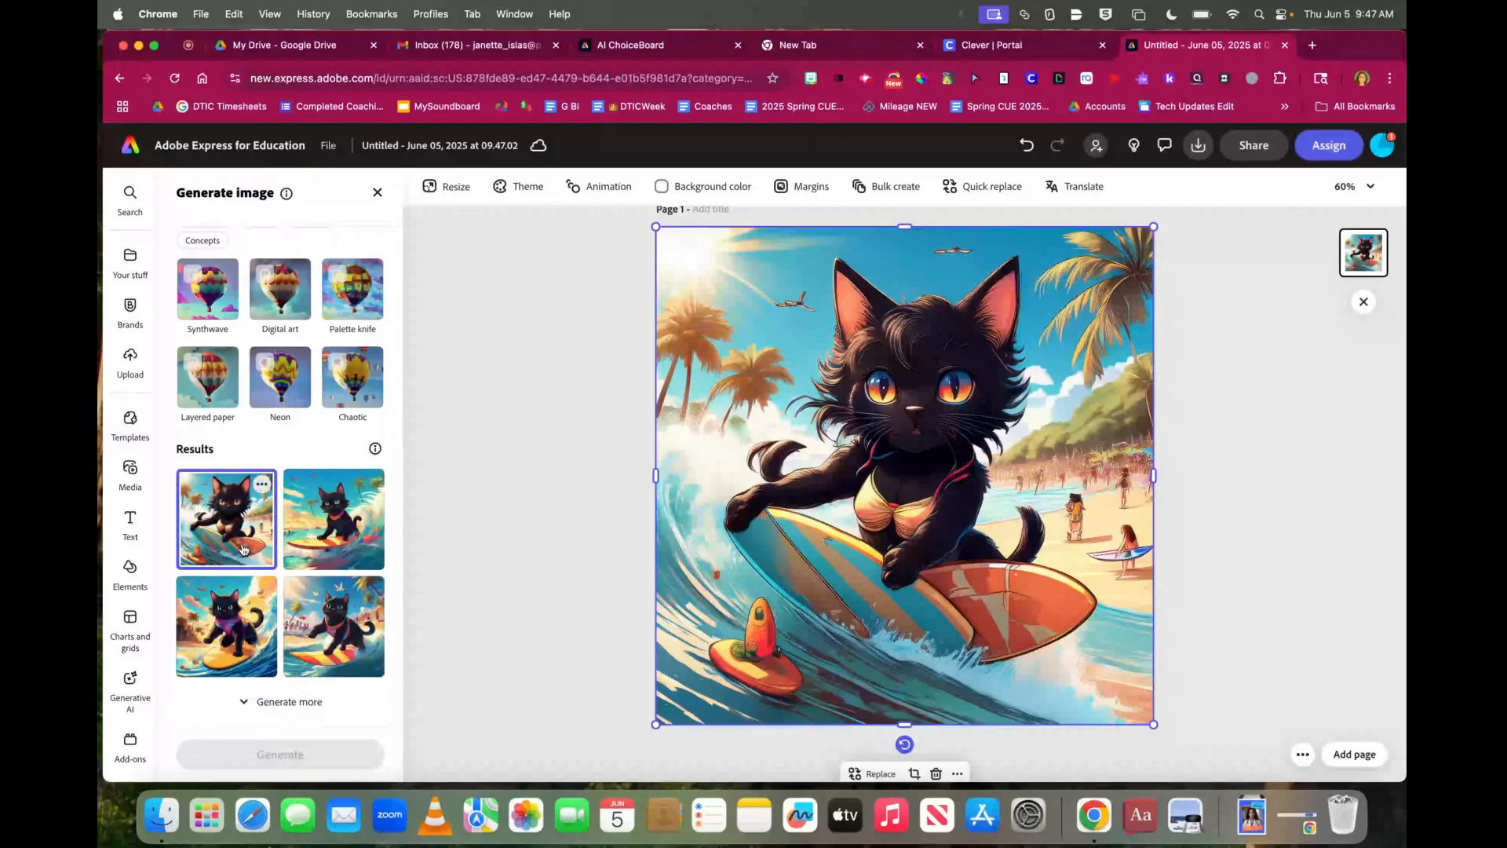
Preview the second and third results, then place the fourth result on the canvas
left_click(333, 549)
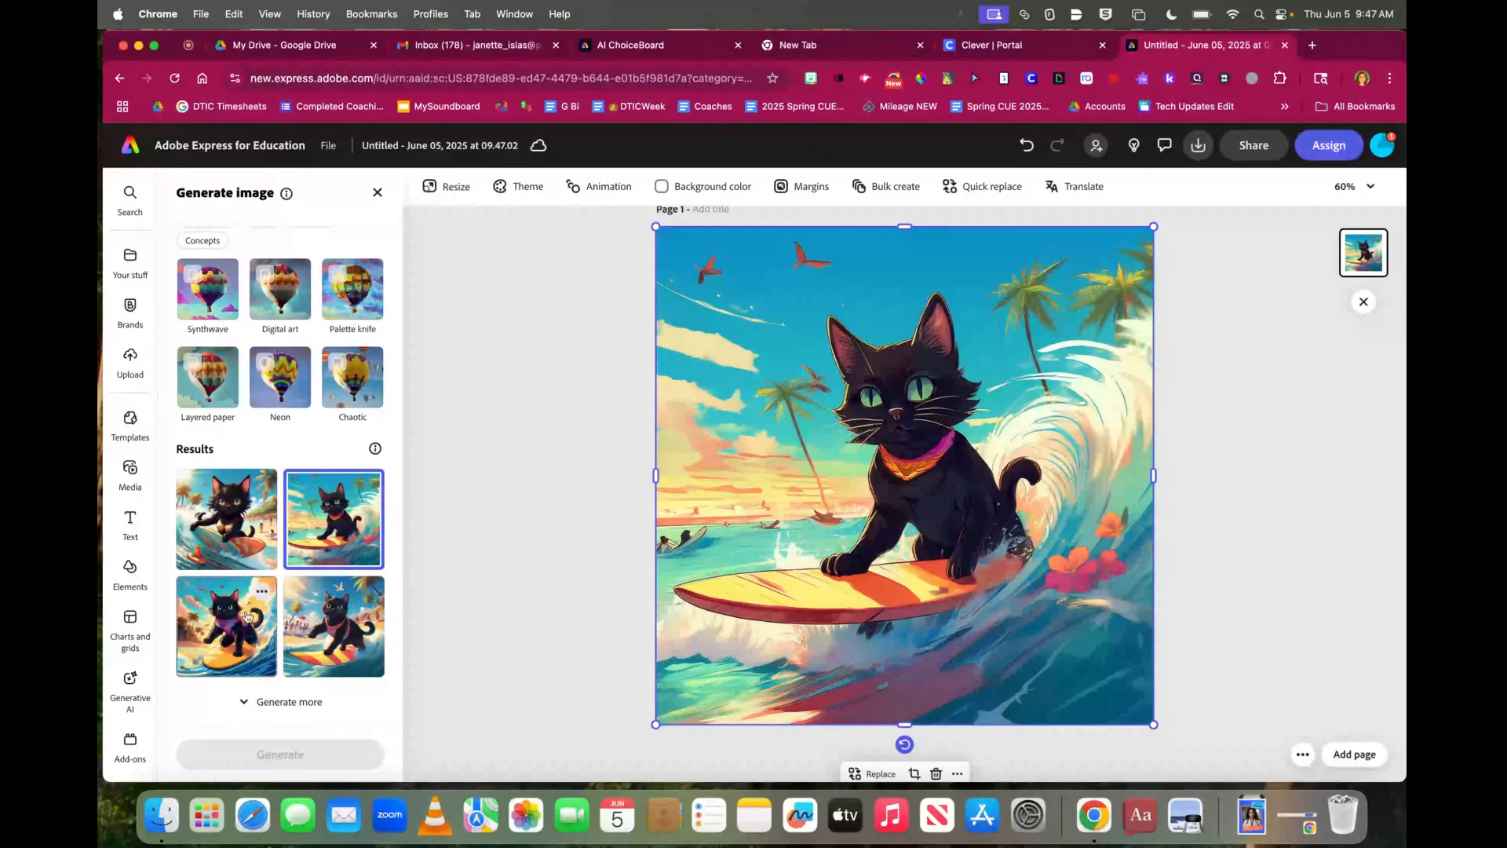
left_click(244, 617)
left_click(348, 633)
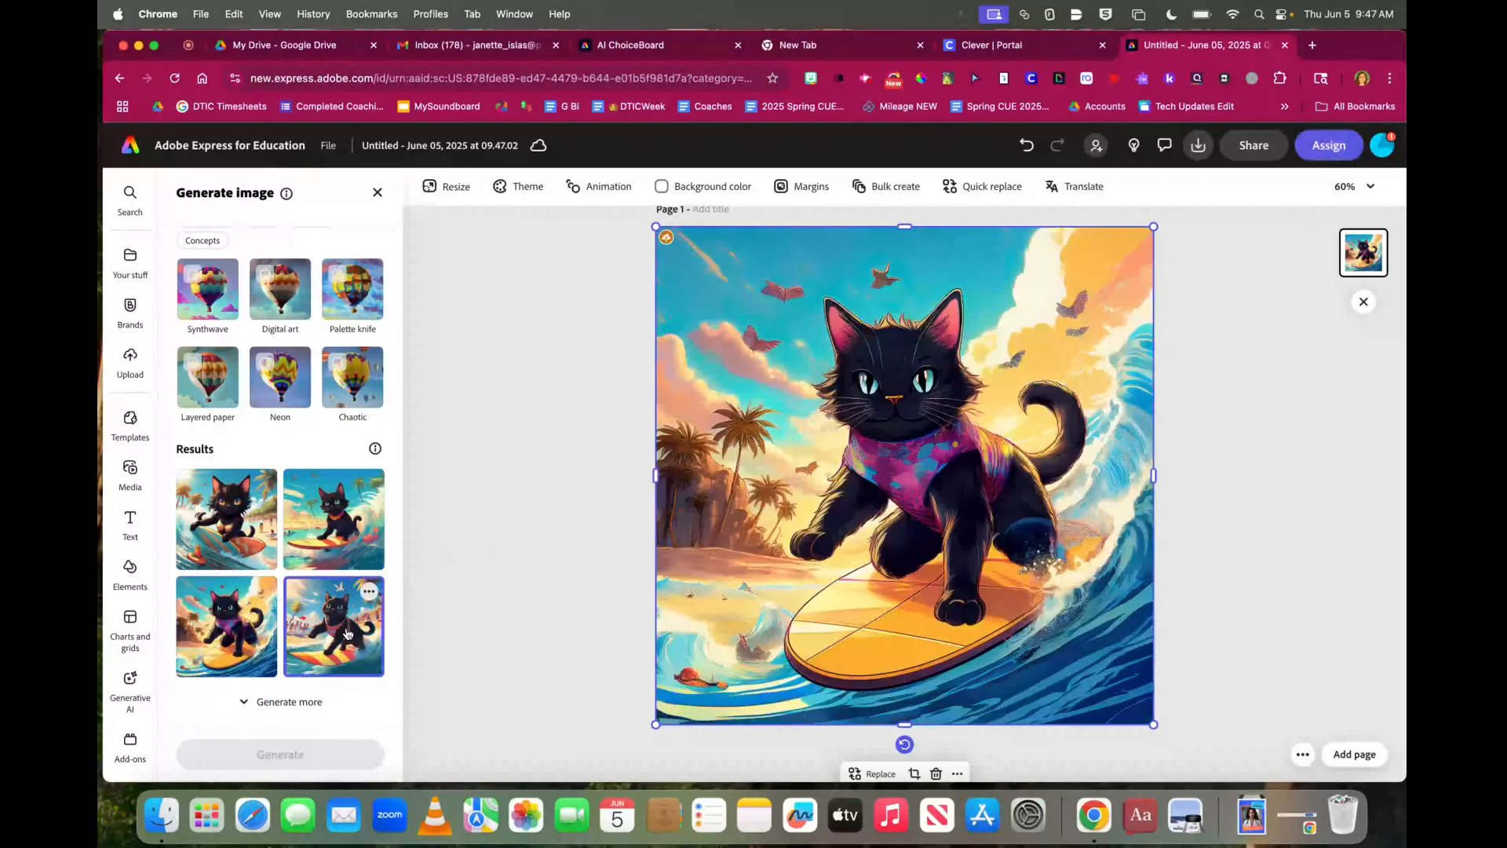
Request more variations with Generate more, then return to the prompt text
left_click(291, 702)
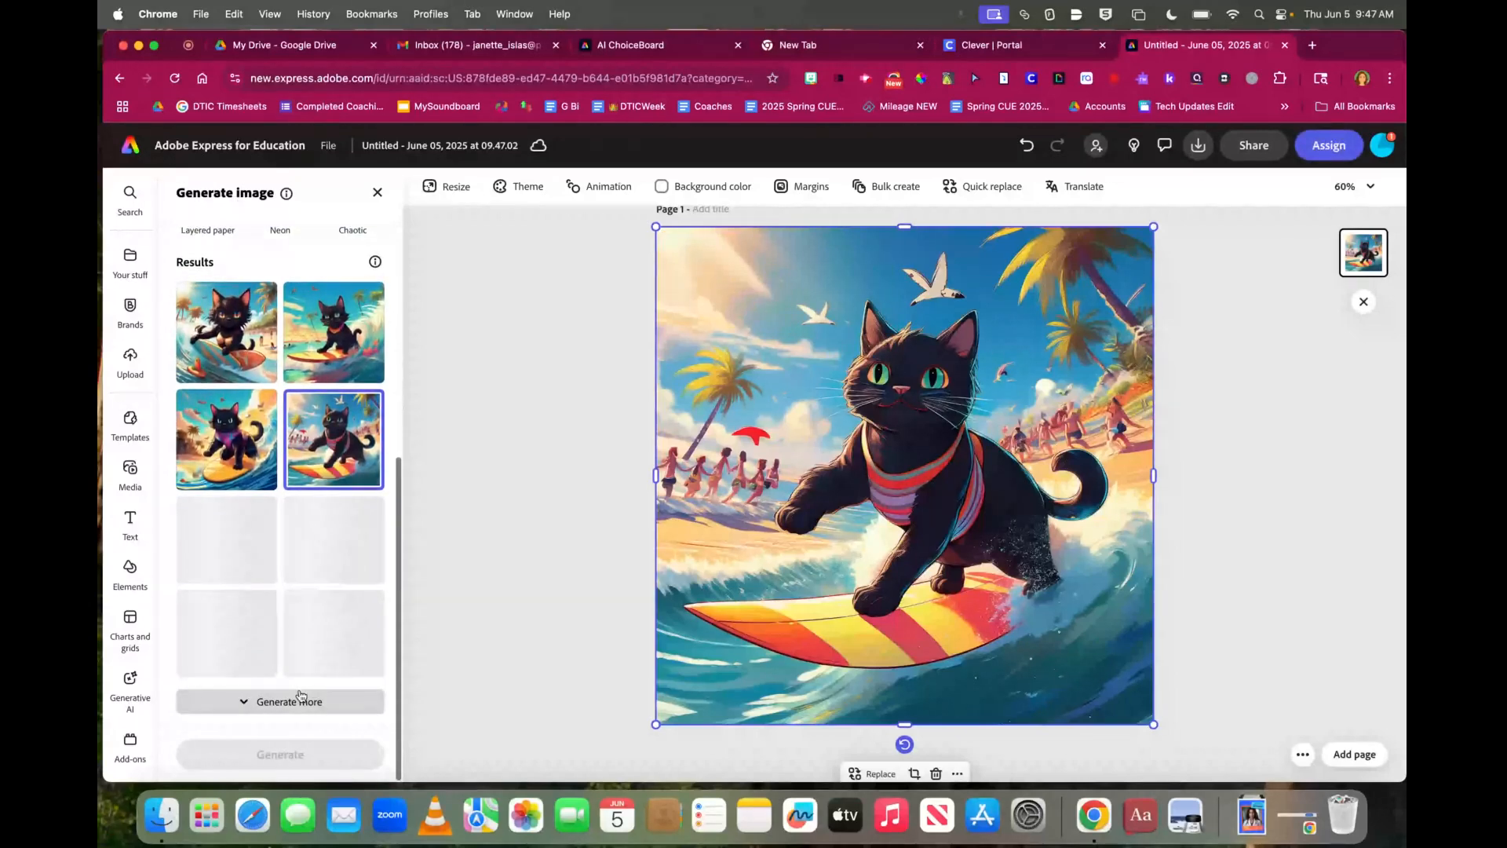
scroll(282, 643, "up", 8)
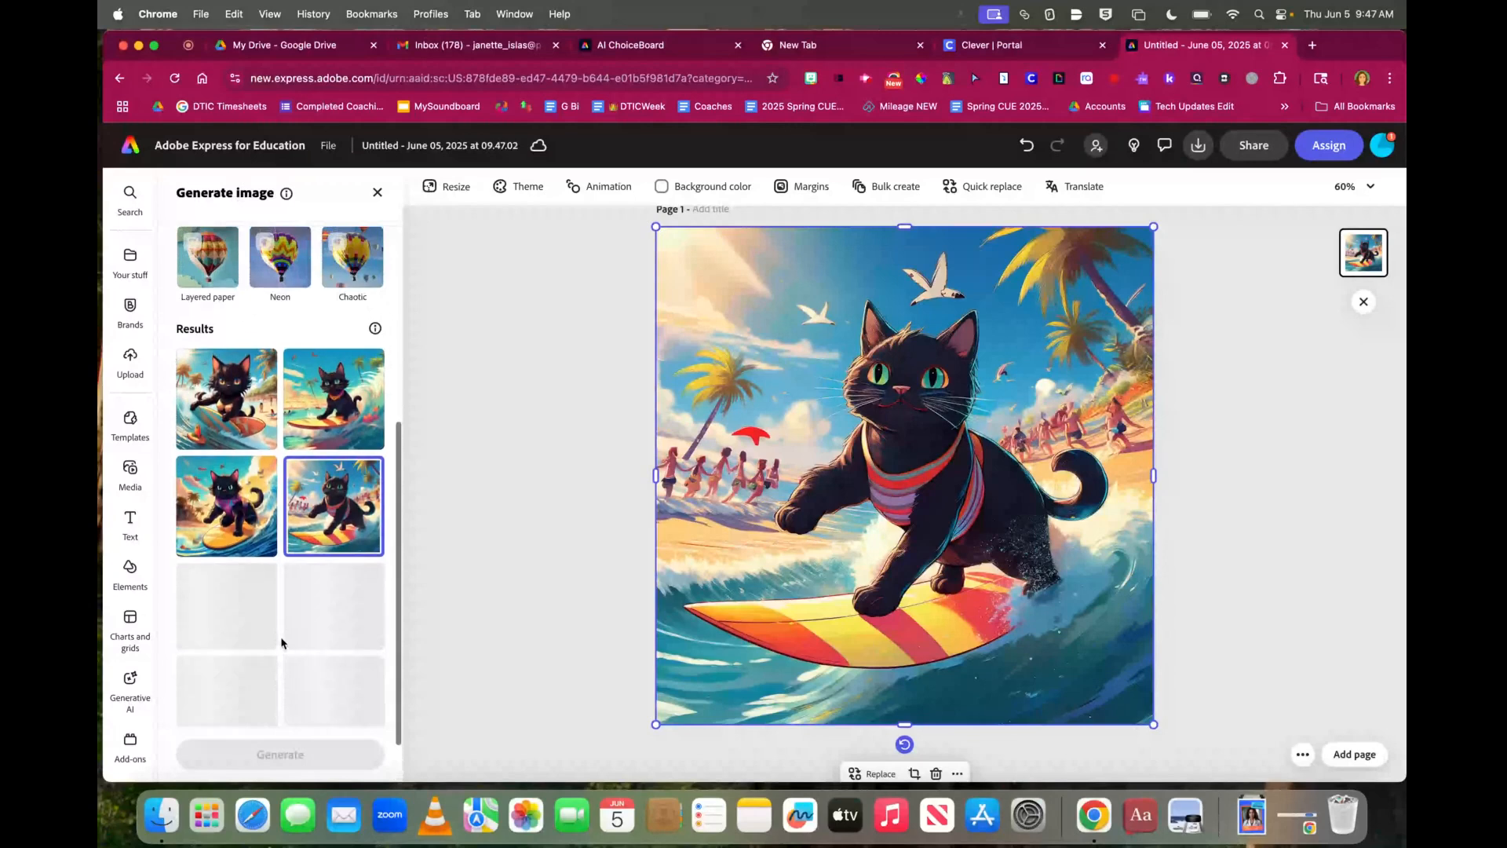
scroll(282, 643, "up", 3)
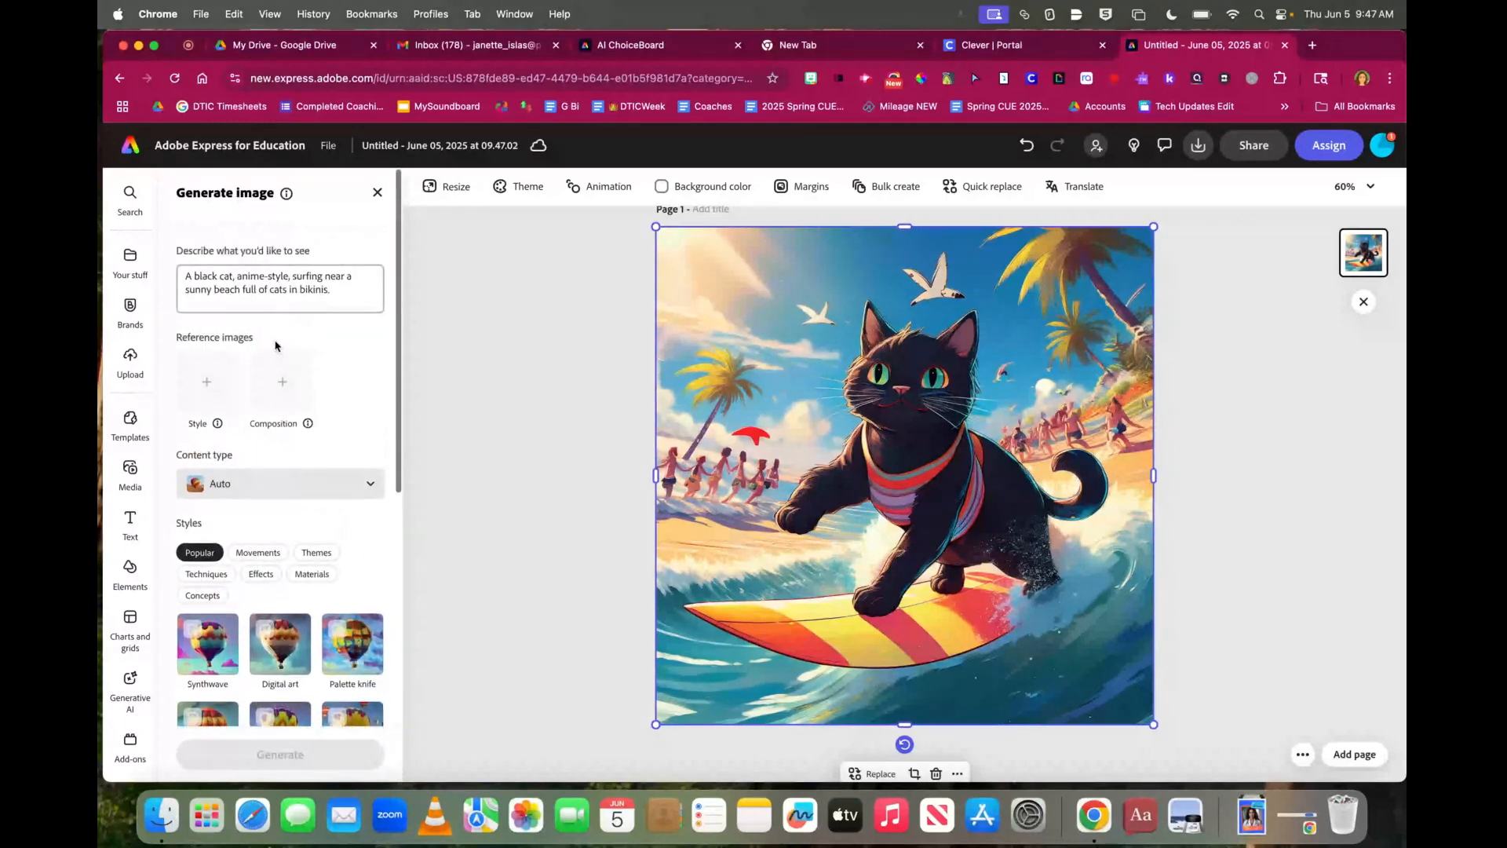
left_click(303, 276)
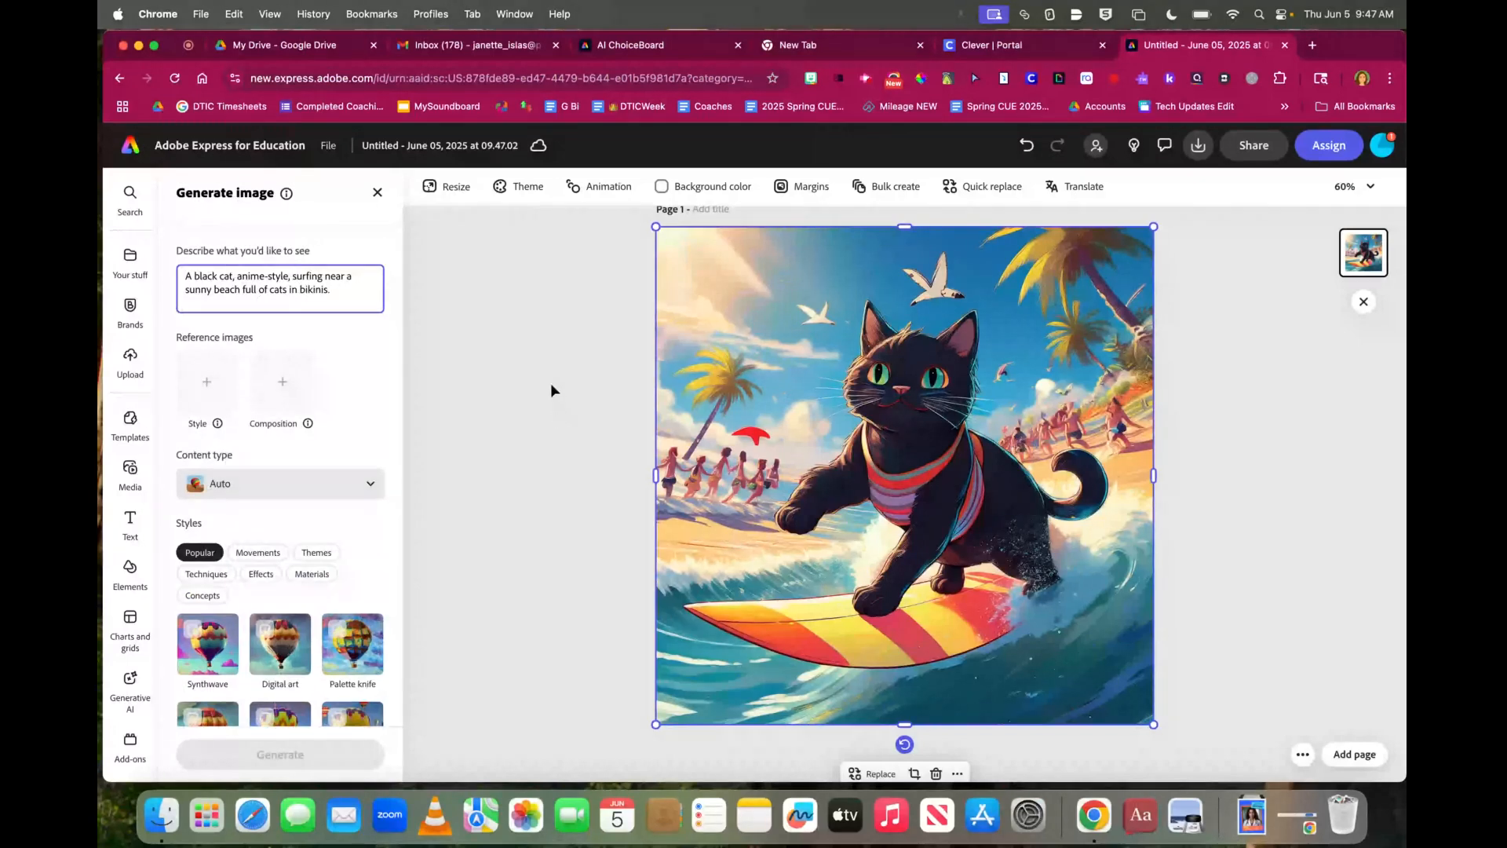
Close the generation panel, select the cat image, and reopen Generate image for it
left_click(377, 192)
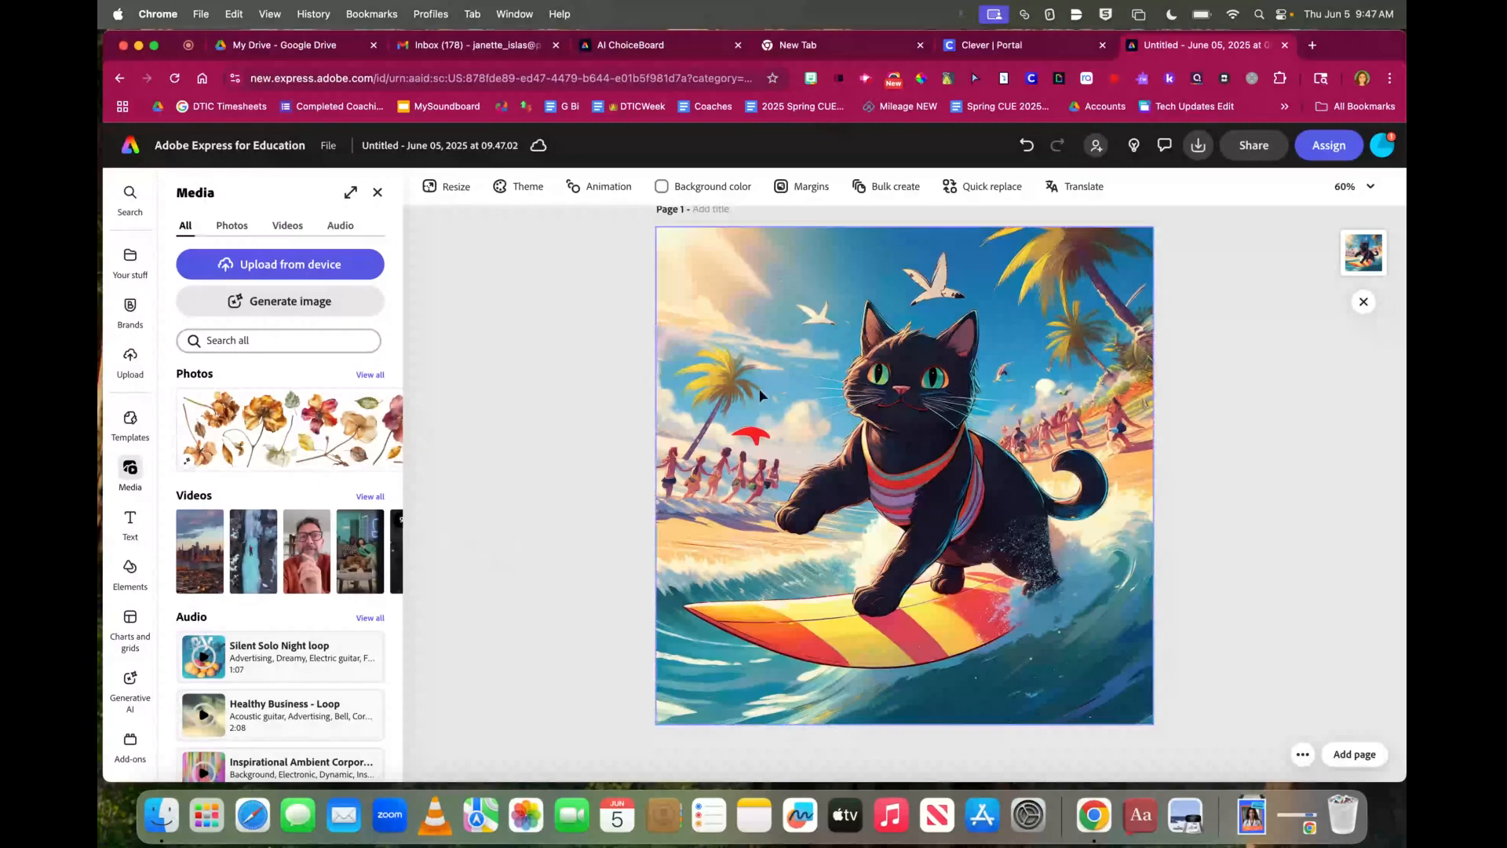
left_click(870, 449)
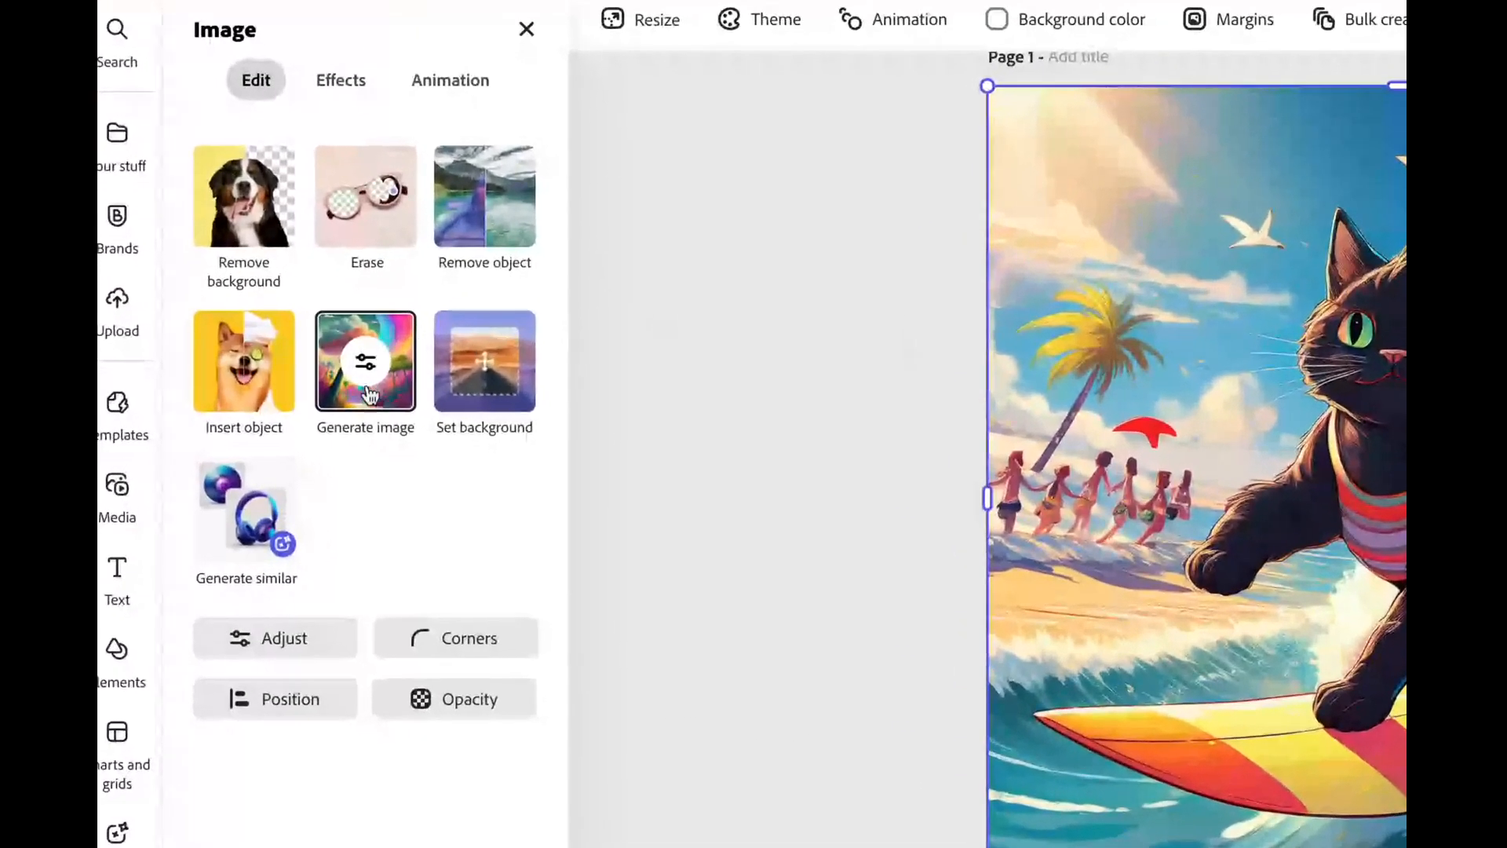
left_click(375, 366)
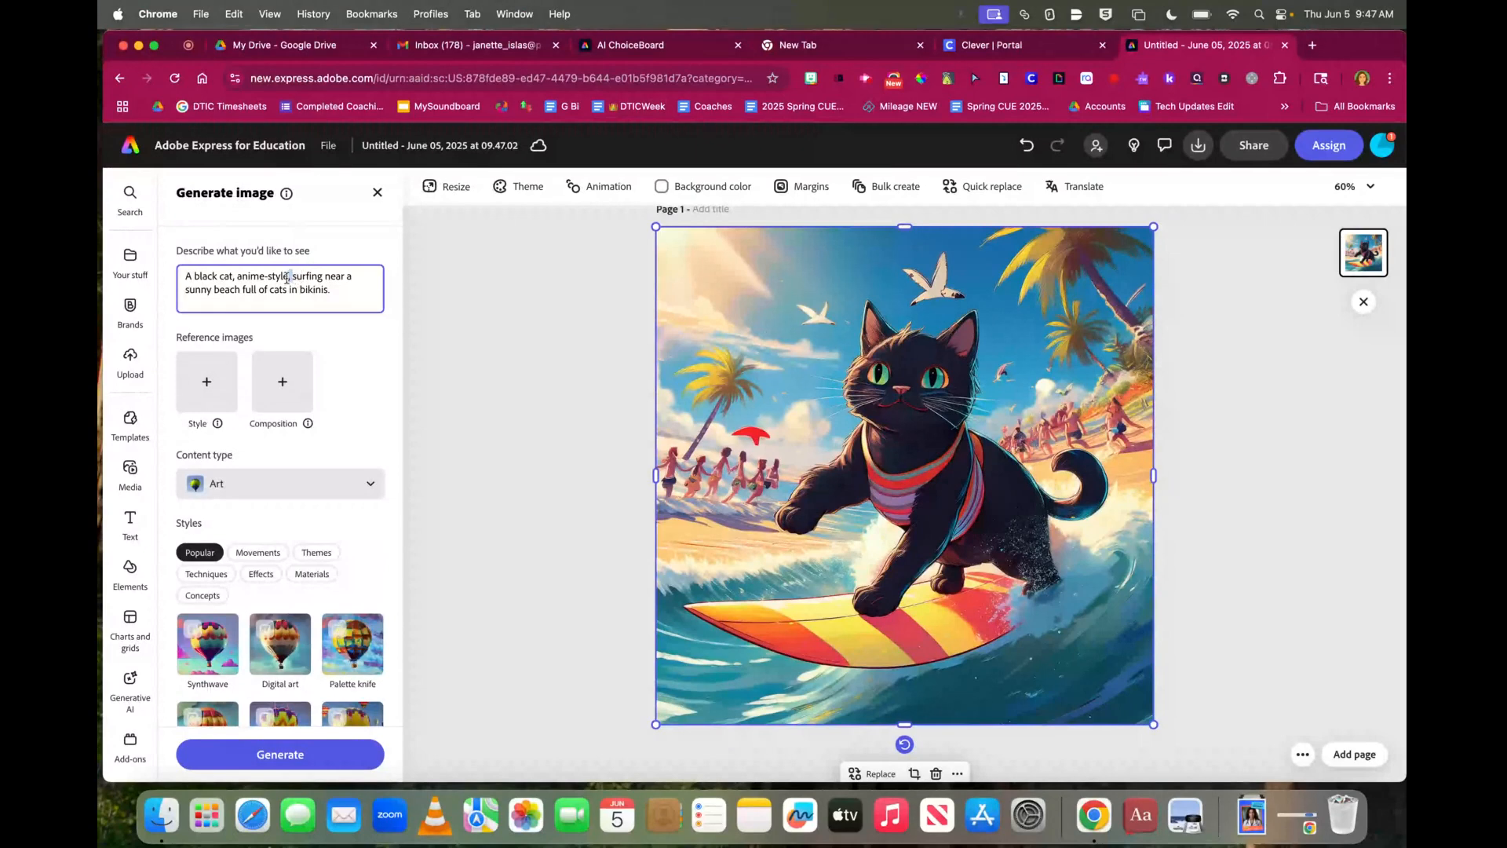
Change the prompt to 'A realistic black cat surfing near a sunny beach full of cats eating sushi.'
left_click_drag(291, 276, 237, 277)
key("BackSpace")
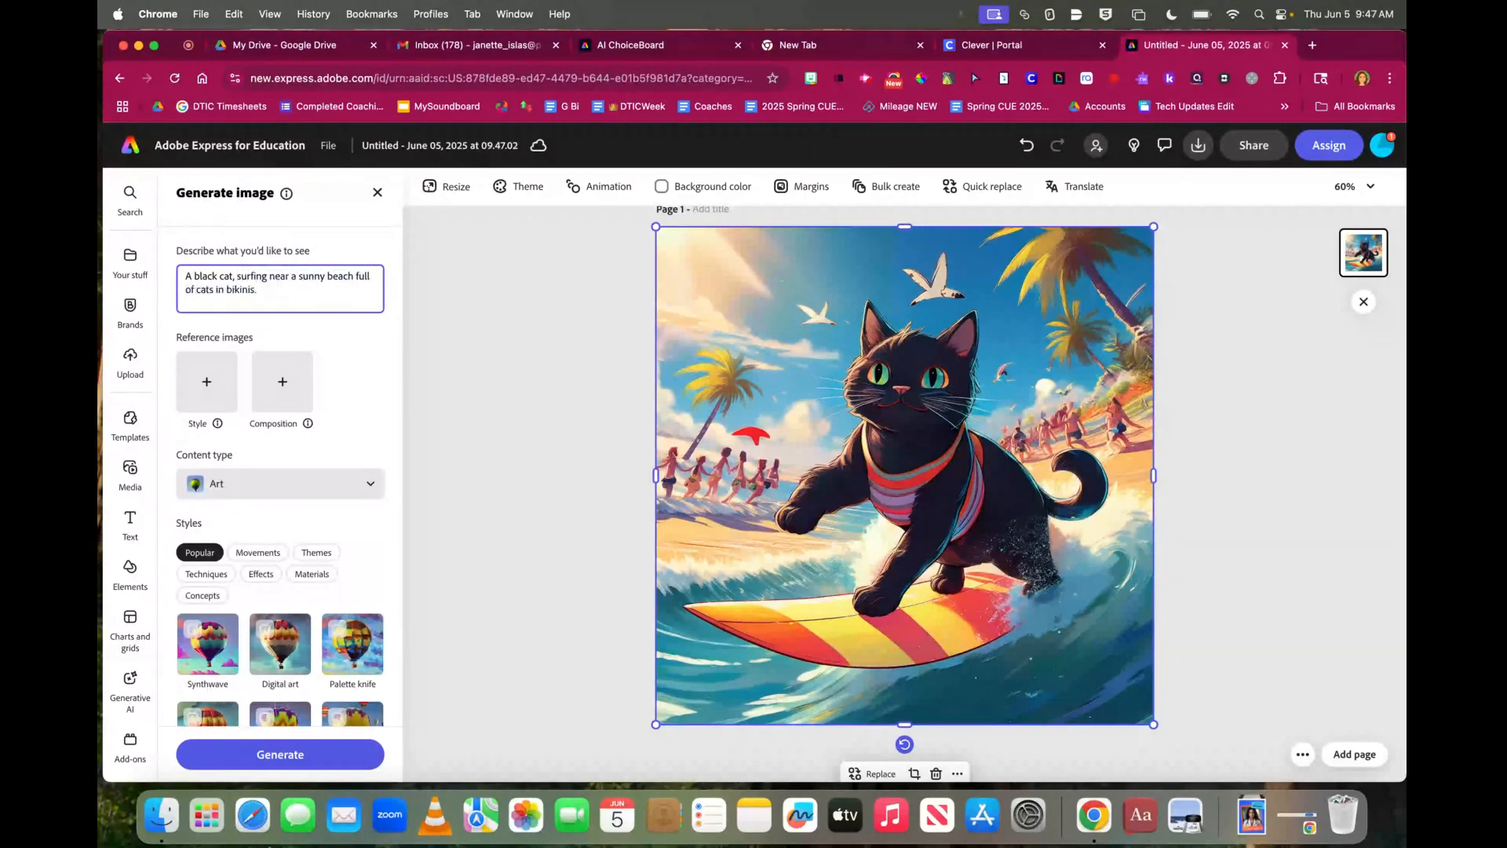
key("BackSpace")
left_click(193, 276)
type("realistic")
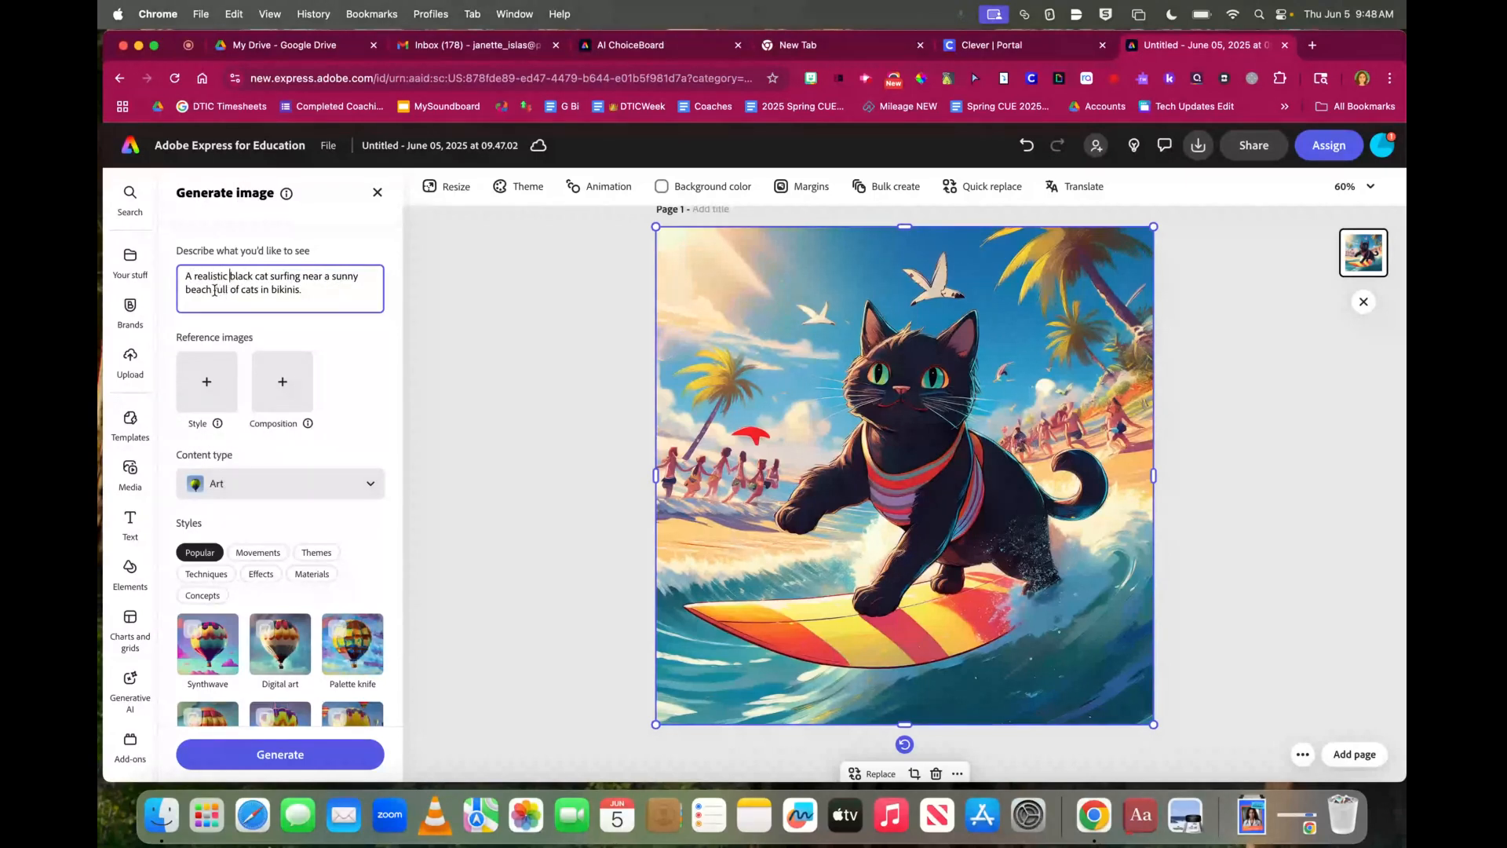
key("BackSpace")
key("BackSpace")
key("BackSpace")
key("BackSpace")
key("BackSpace")
key("BackSpace")
key("BackSpace")
key("BackSpace")
key("BackSpace")
key("BackSpace")
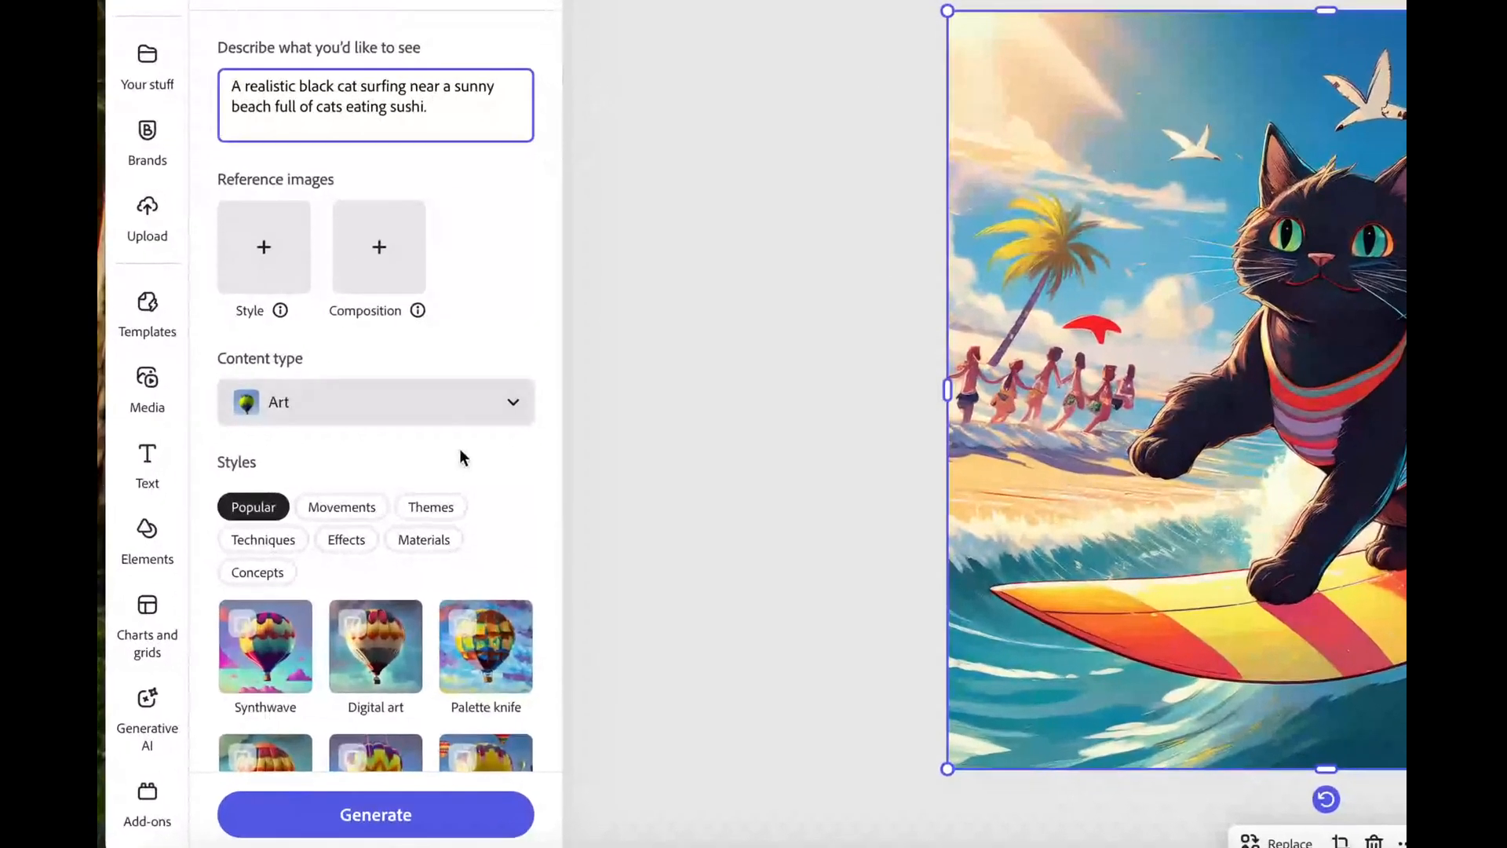
scroll(336, 518, "down", 3)
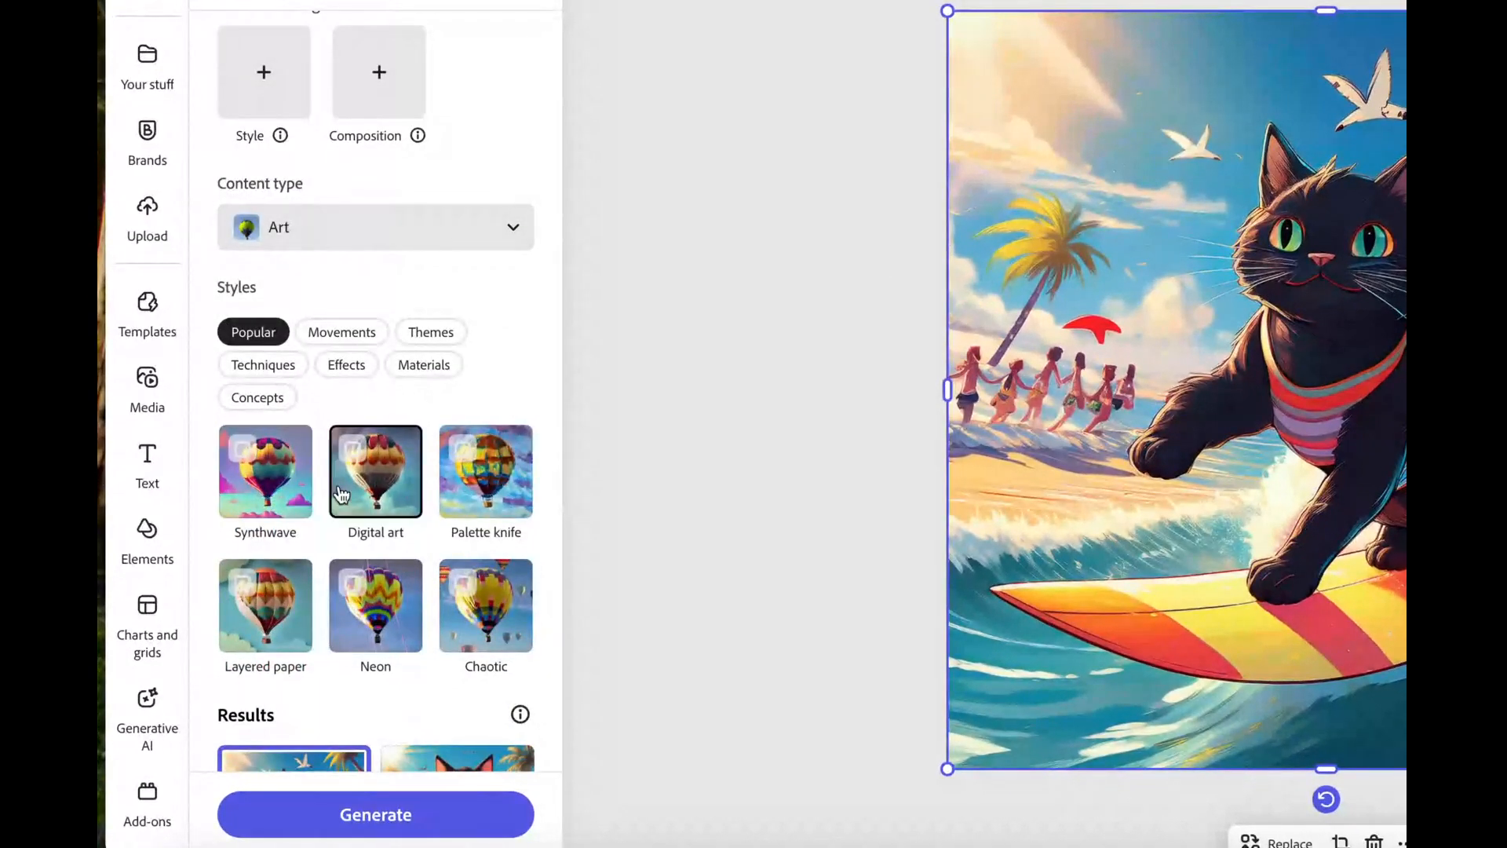
Switch the image content type from Art to Photo
left_click(336, 235)
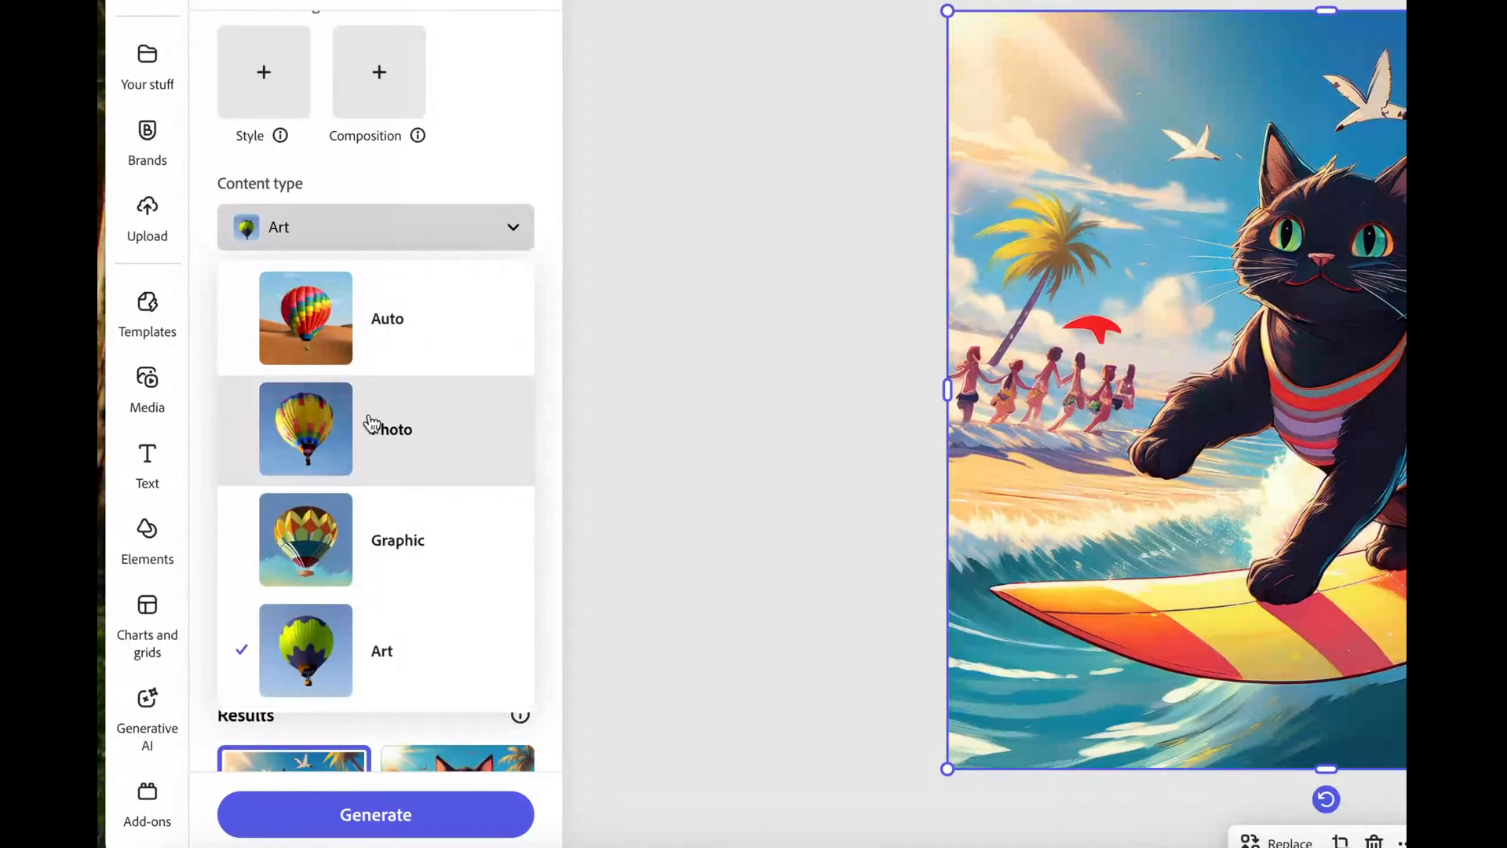
left_click(410, 435)
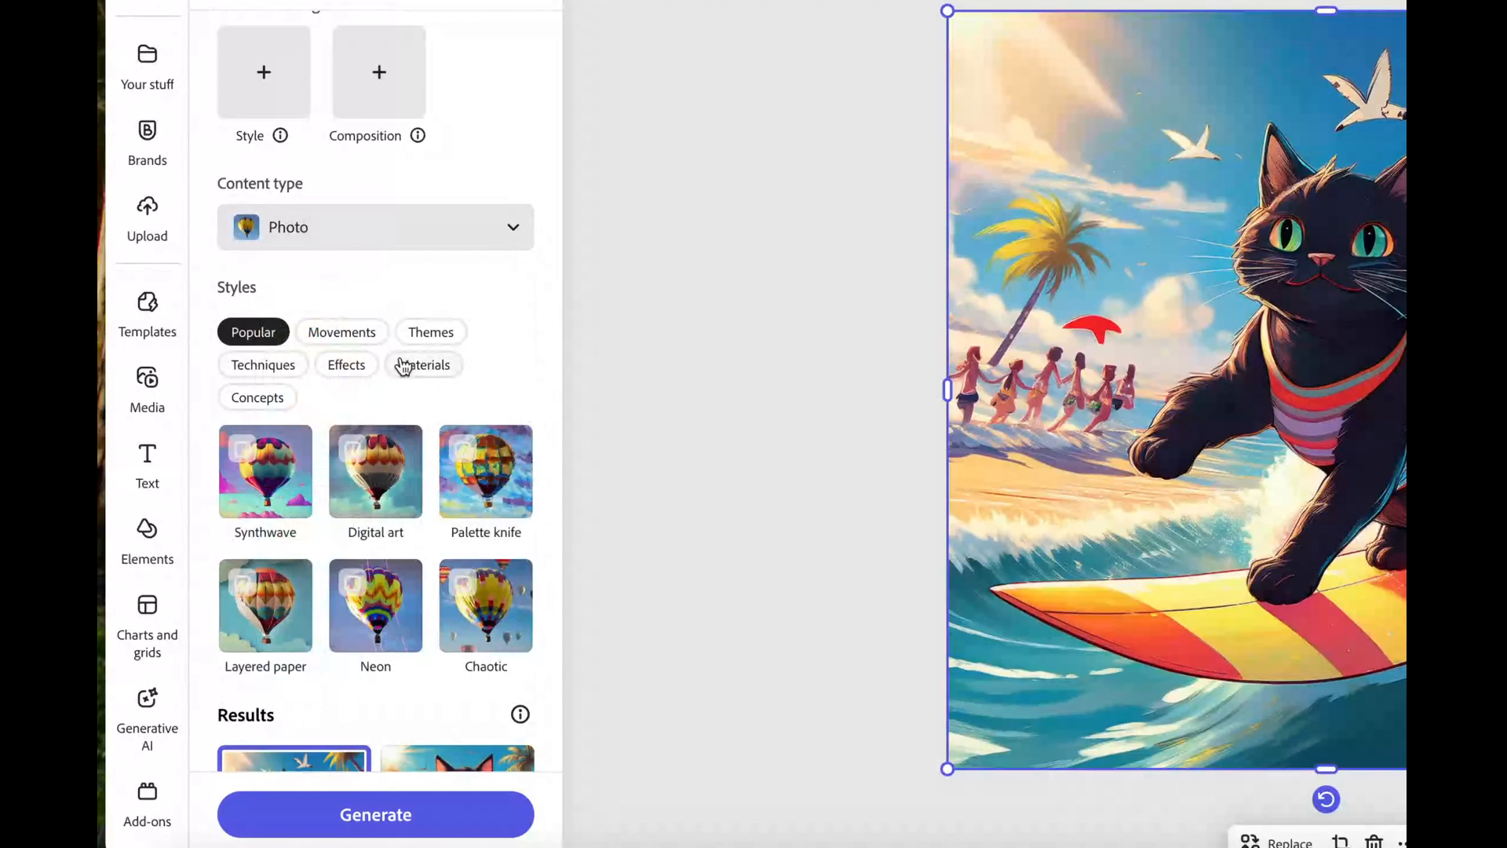
left_click(347, 336)
Browse the Movements and Themes styles and tick Hyper realistic
scroll(377, 549, "down", 2)
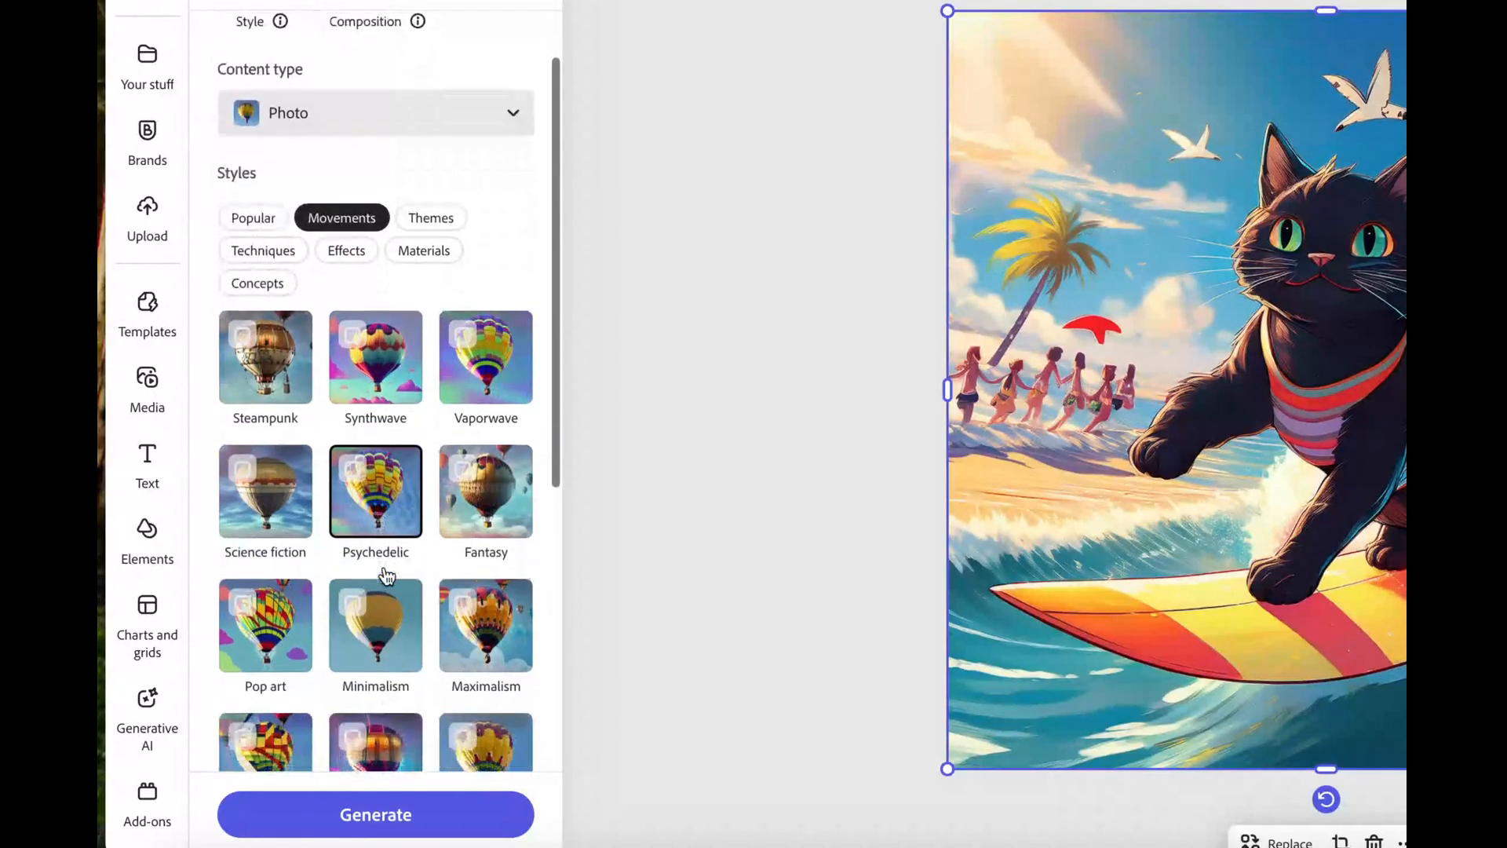
scroll(392, 439, "down", 1)
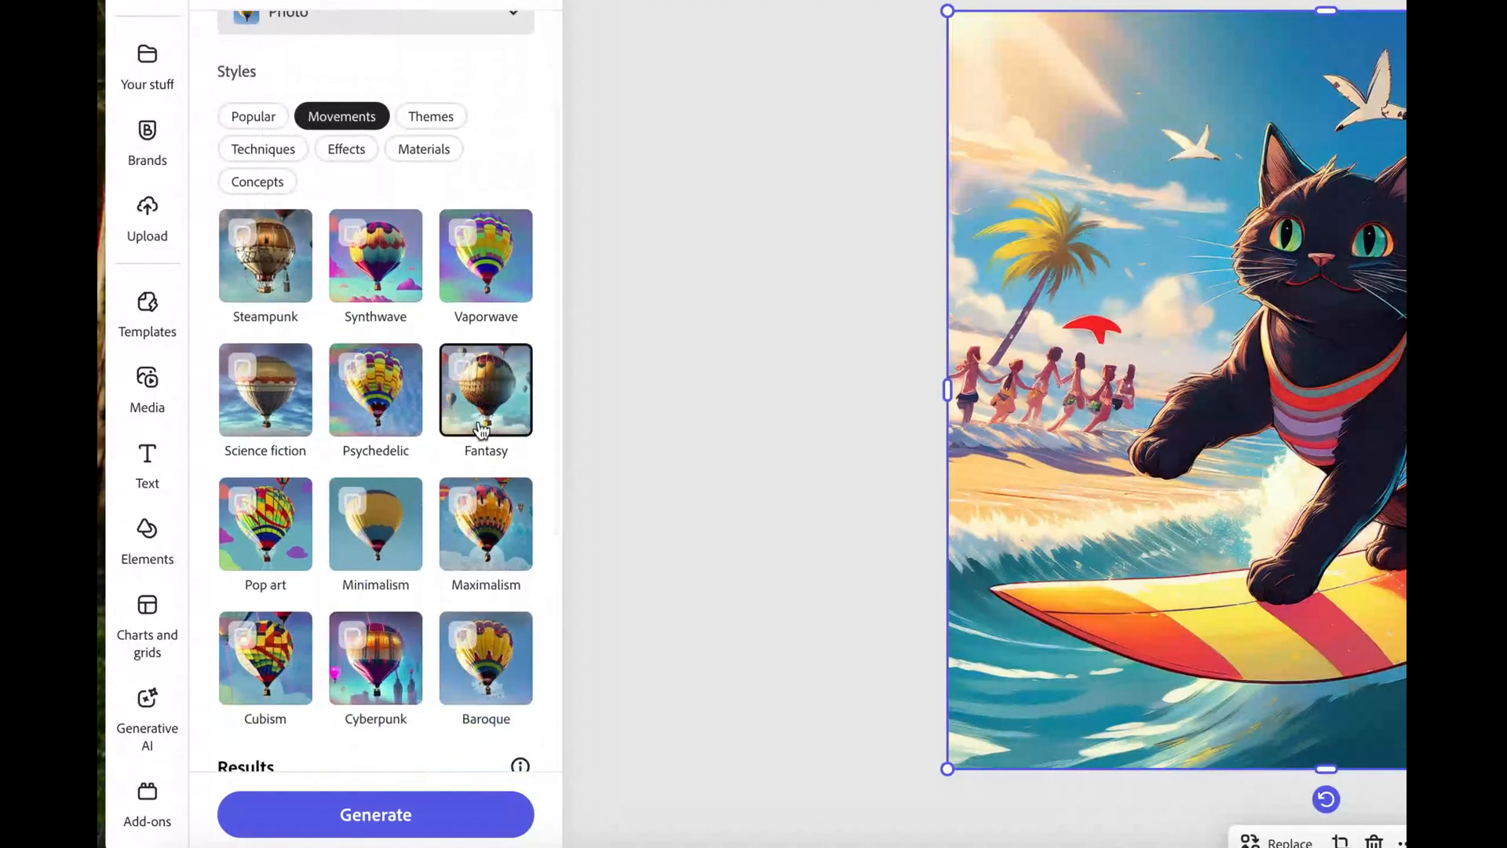
scroll(425, 686, "up", 1)
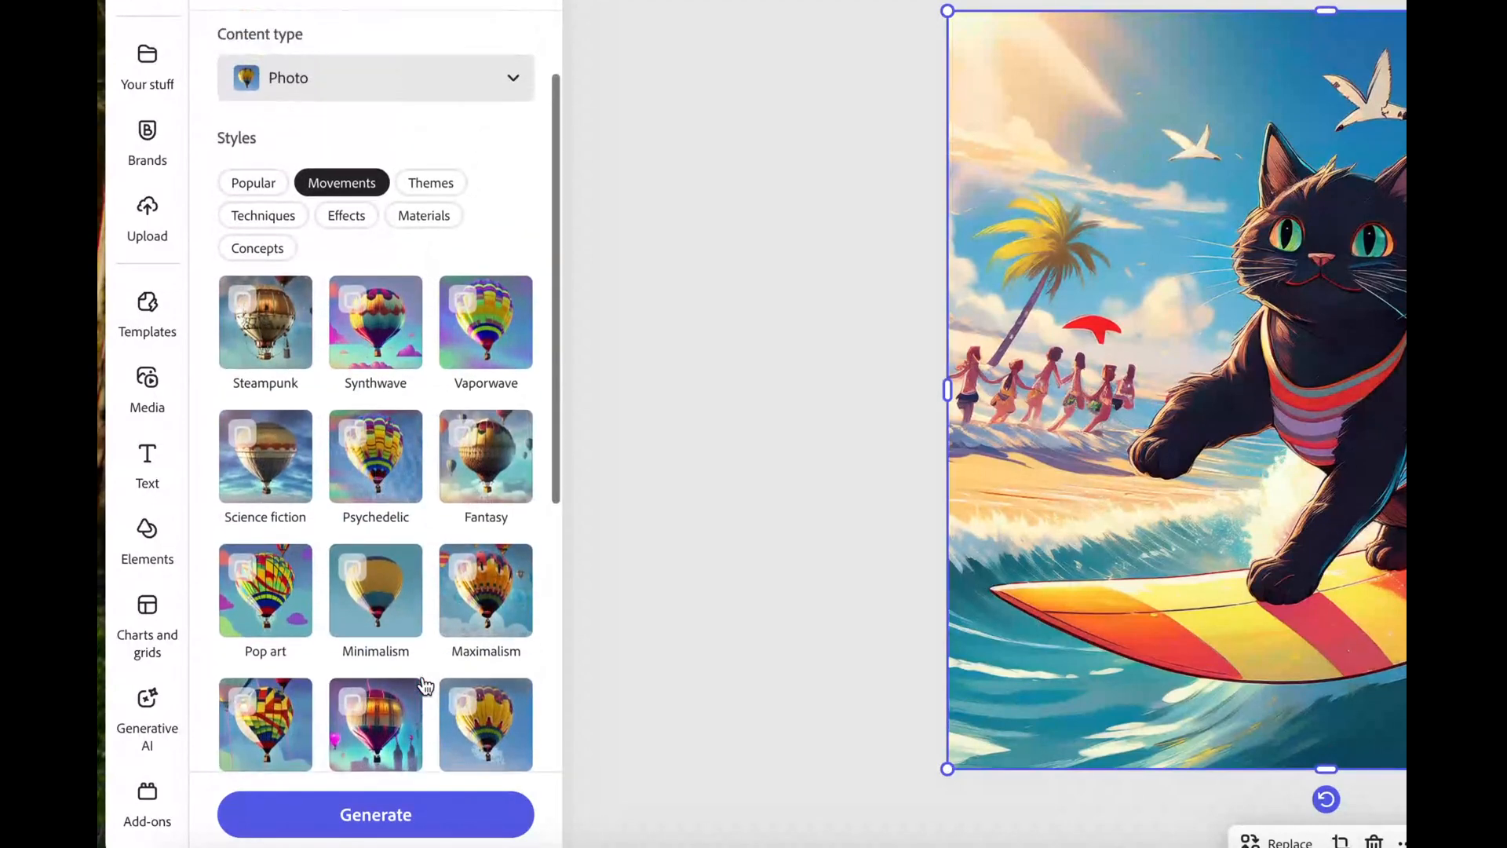
left_click(436, 196)
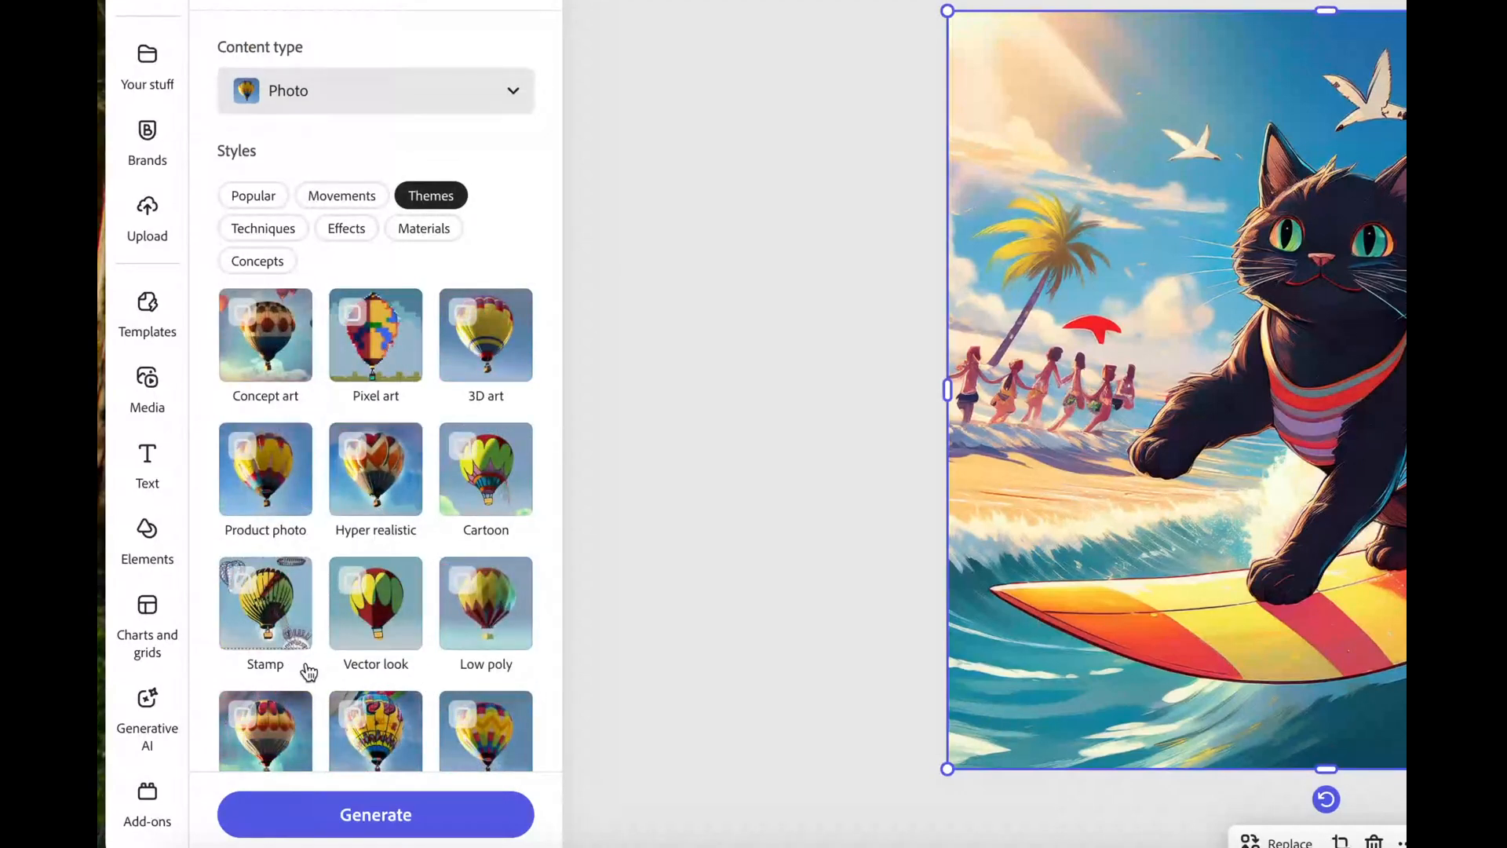
scroll(385, 554, "down", 1)
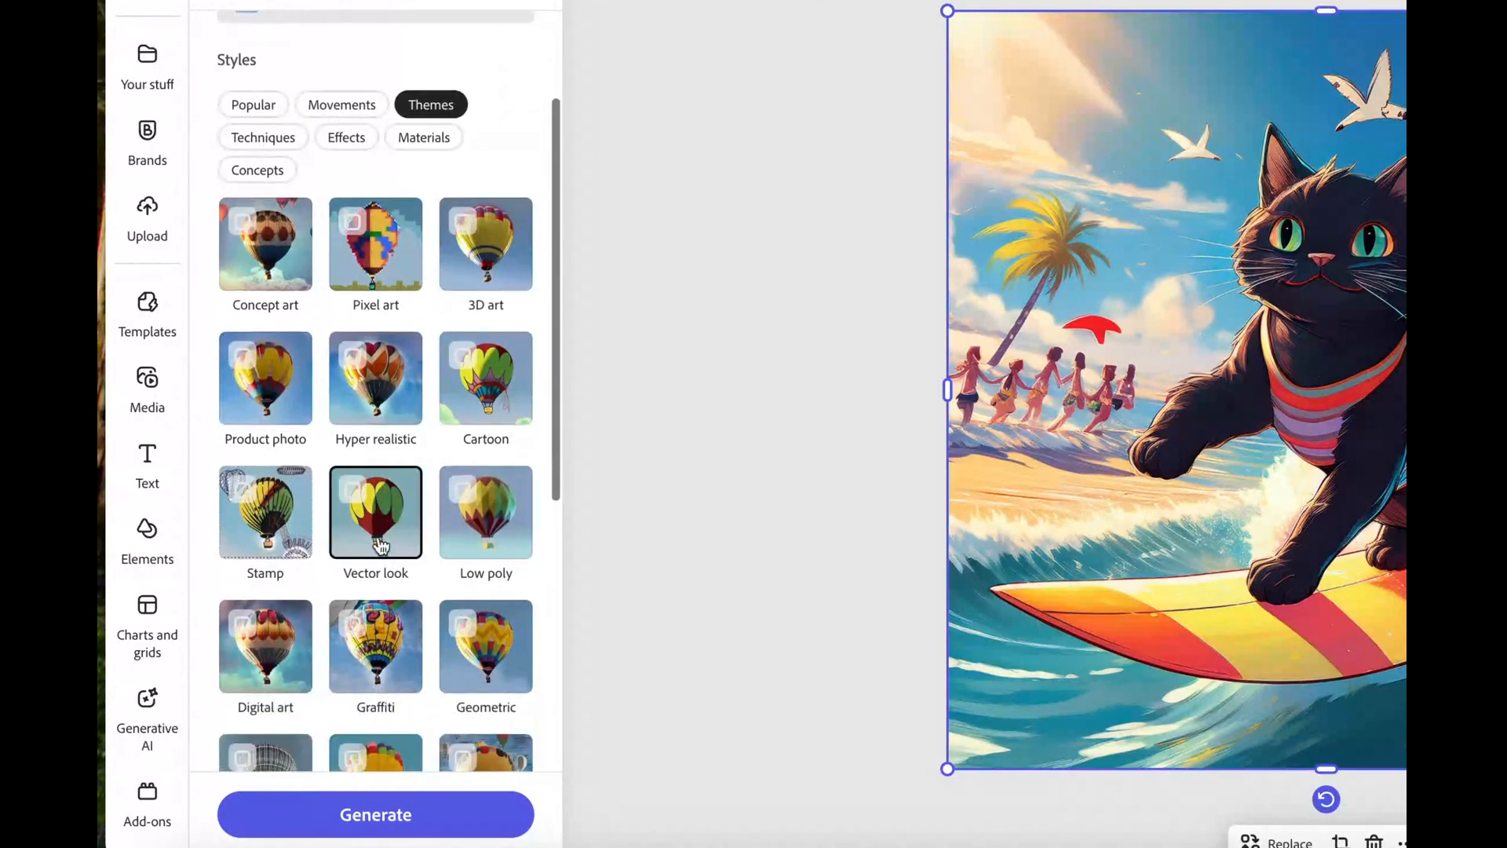
left_click(384, 384)
scroll(330, 353, "up", 2)
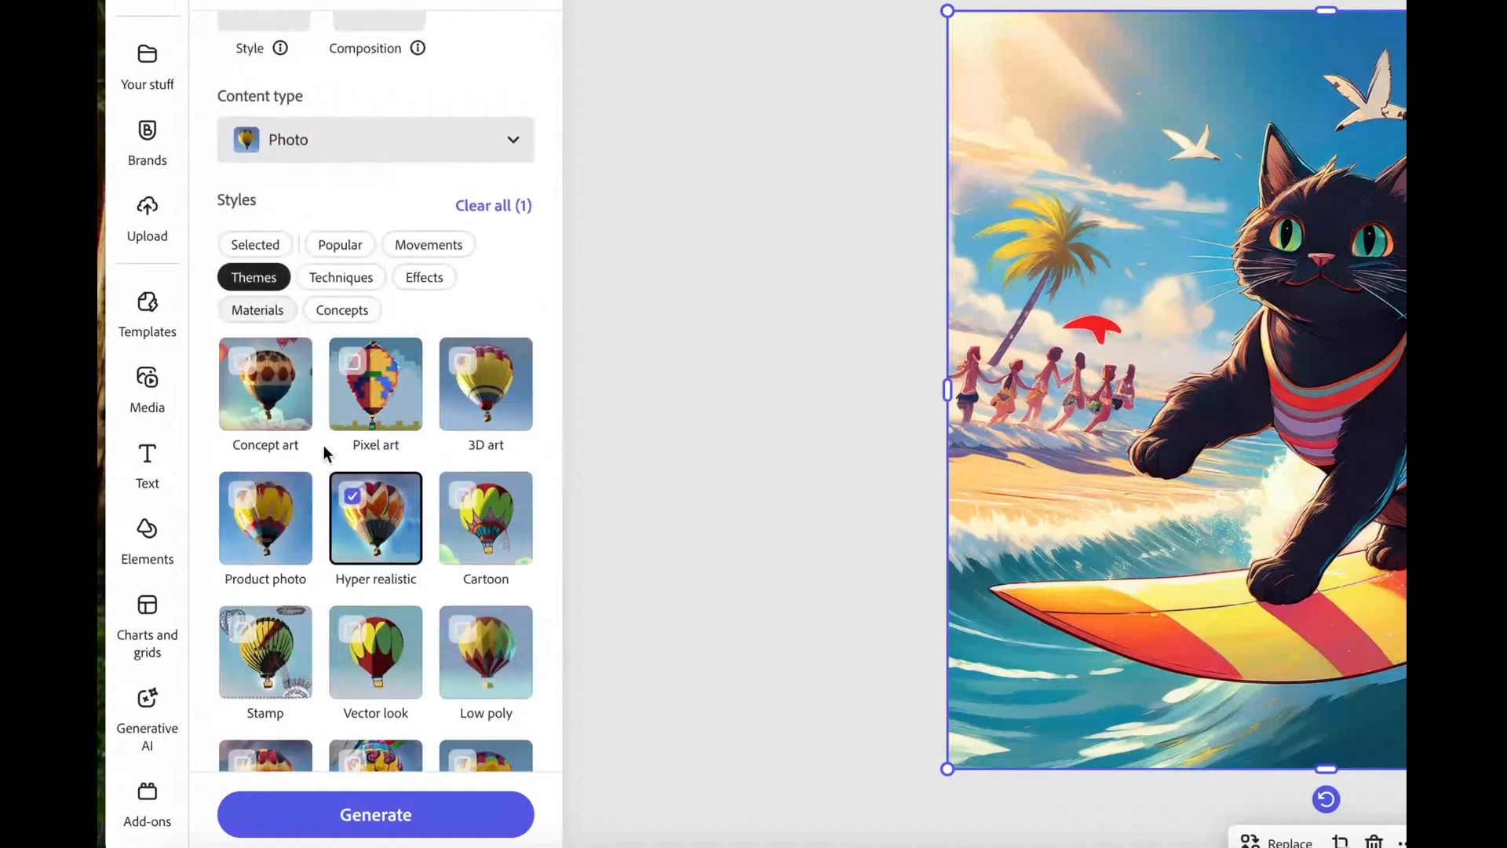
scroll(328, 448, "down", 1)
Check the Materials styles, then confirm Hyper realistic is the only selected style
left_click(283, 286)
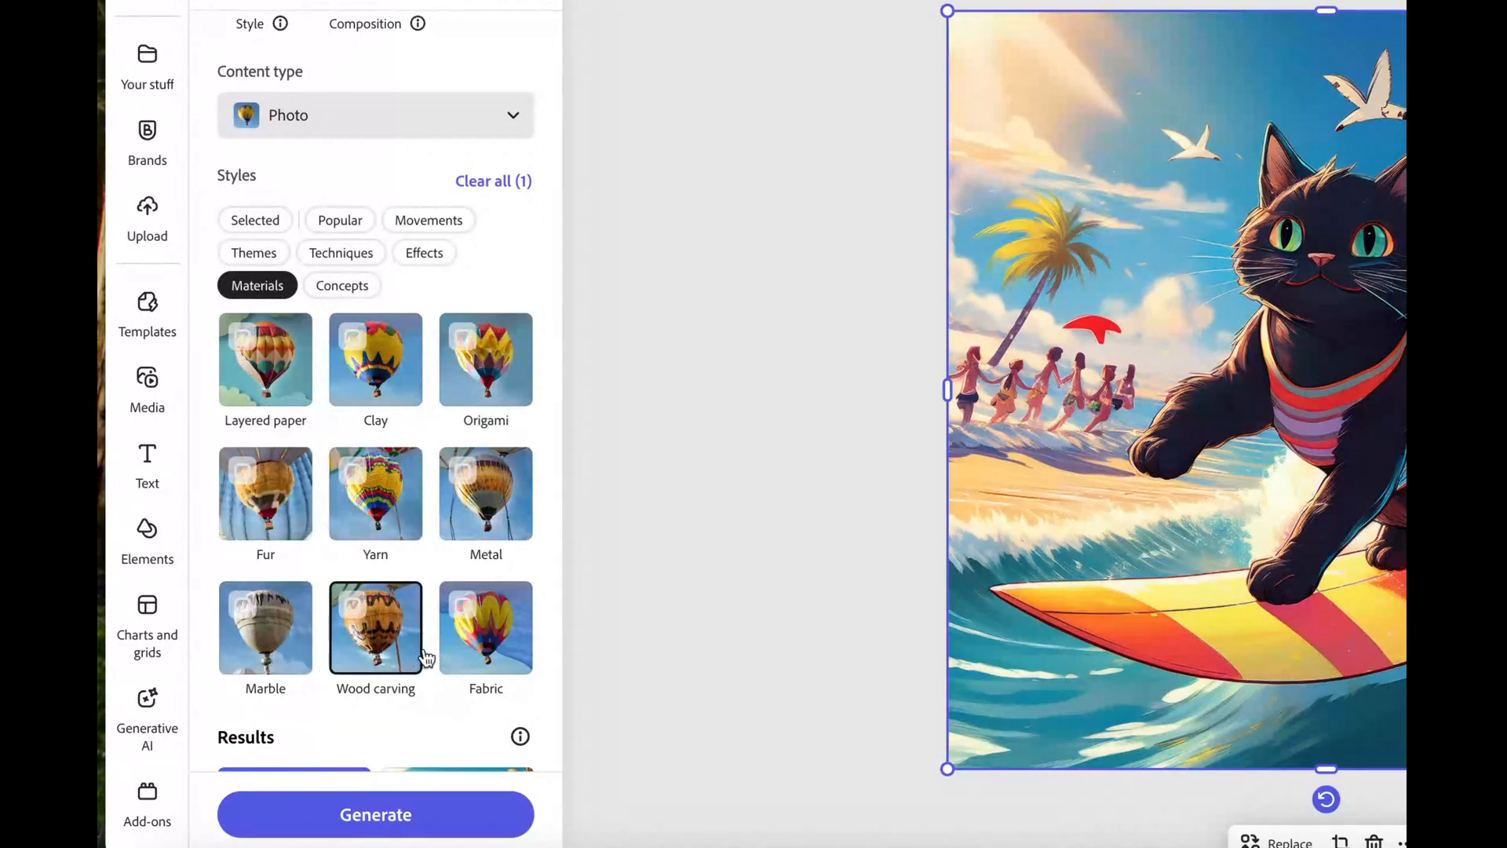
scroll(394, 531, "down", 3)
scroll(396, 515, "up", 2)
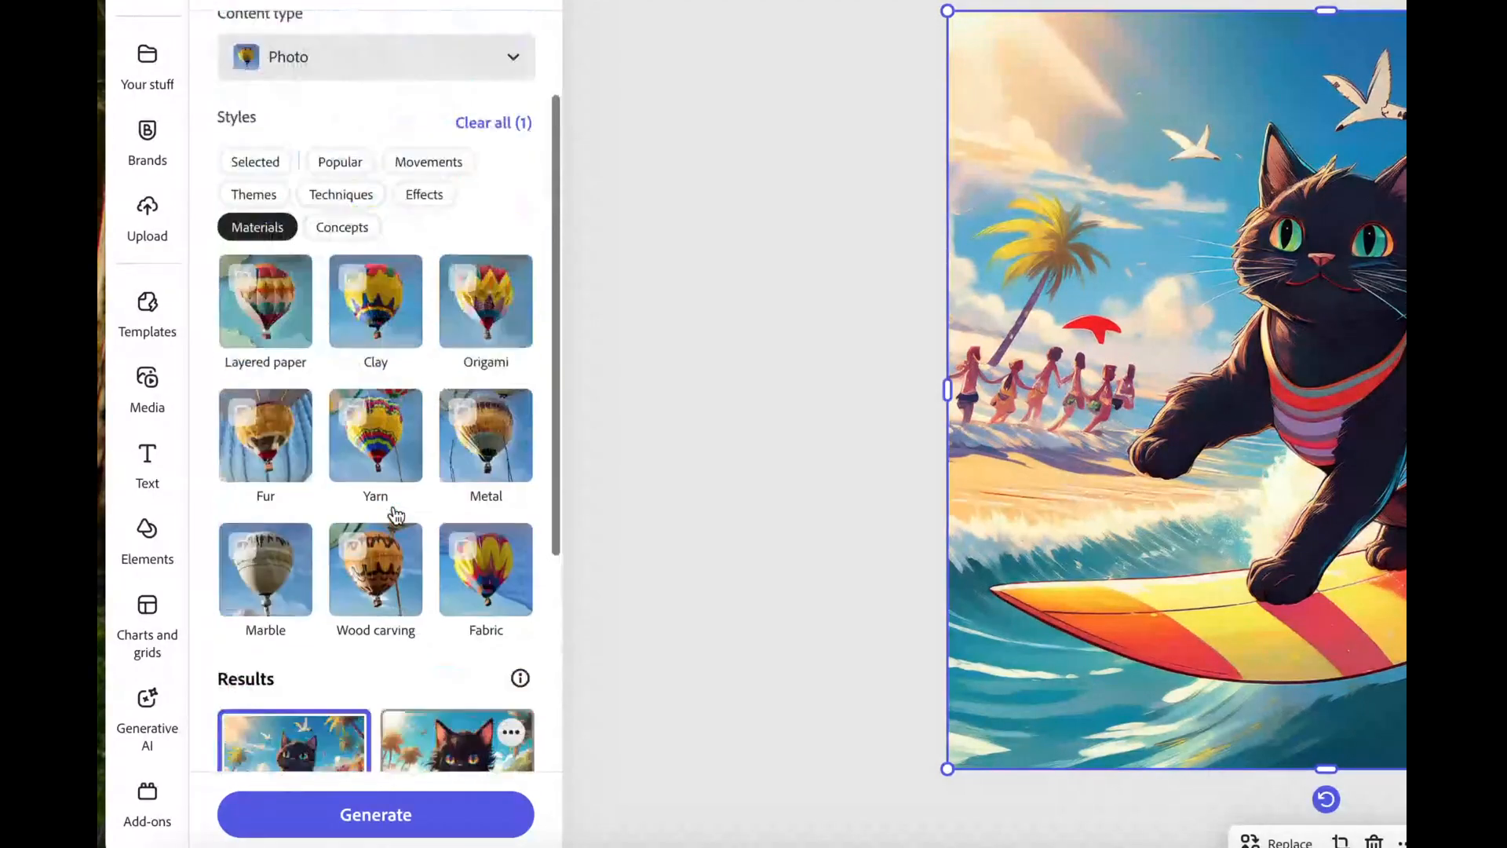
scroll(408, 441, "up", 4)
scroll(452, 181, "down", 5)
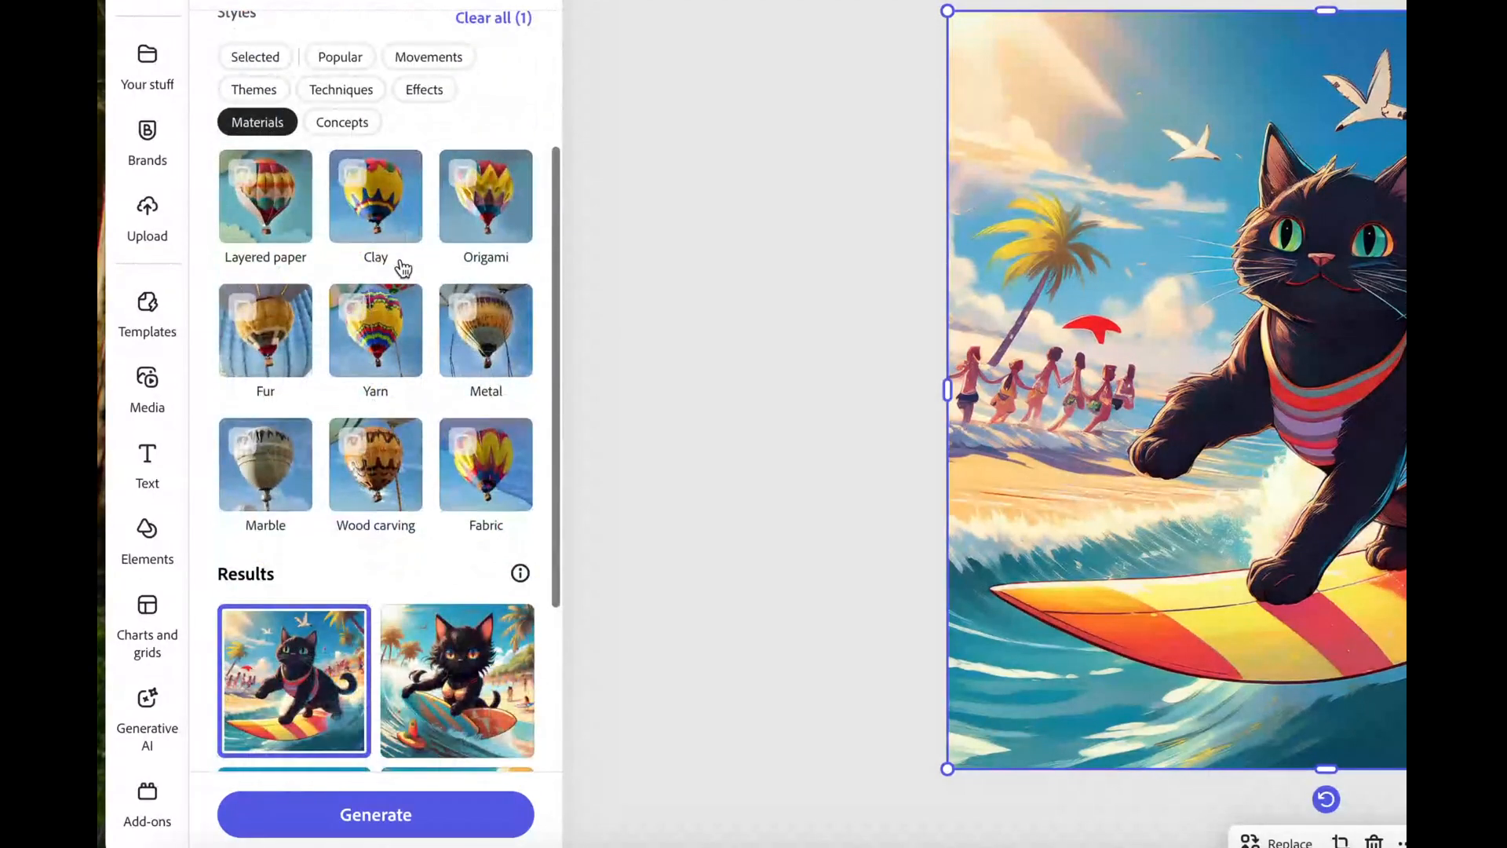
scroll(403, 269, "up", 2)
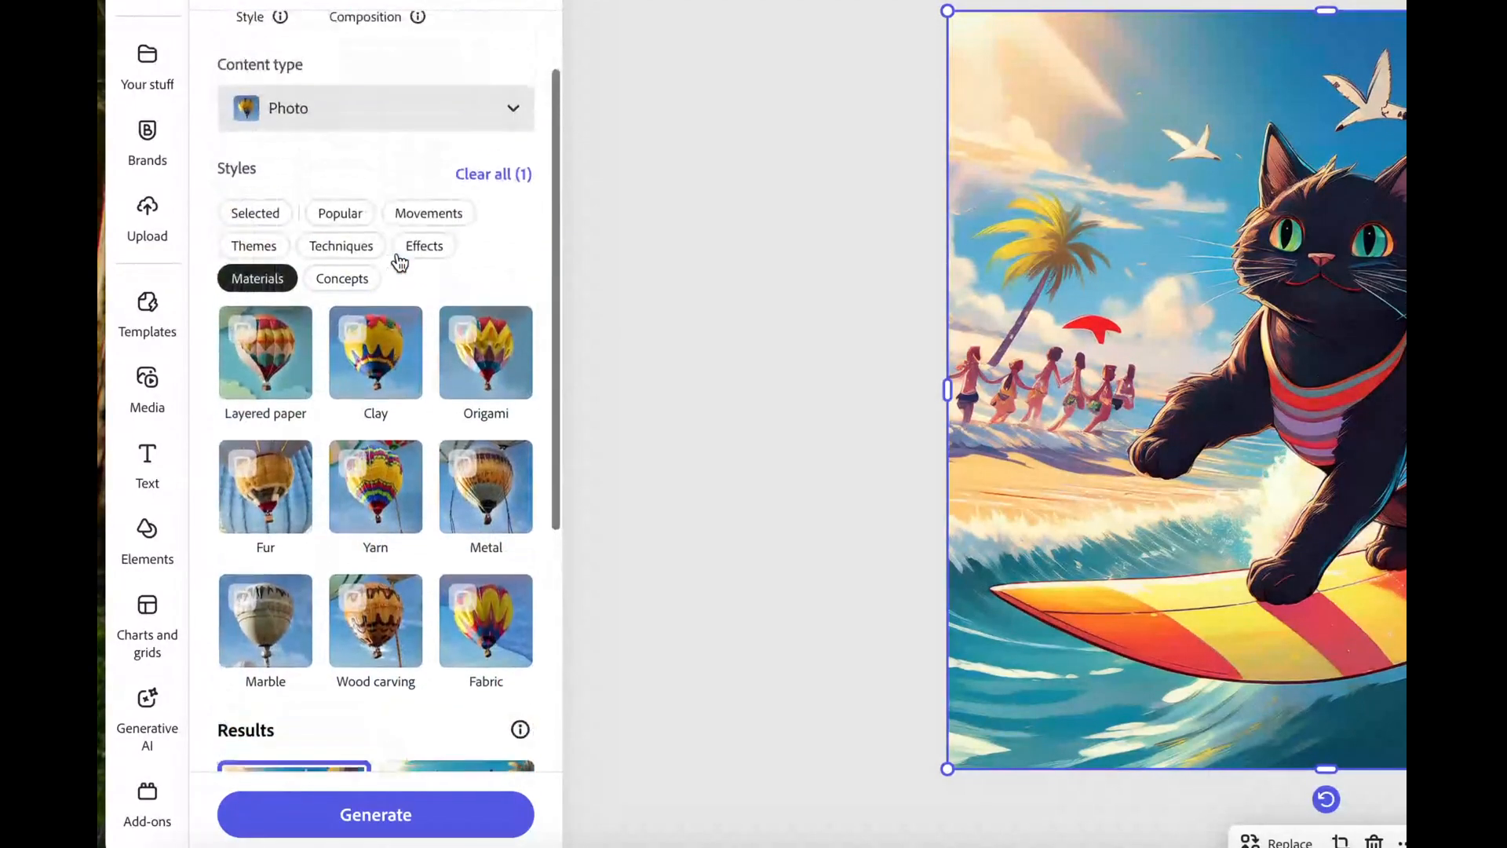
left_click(246, 216)
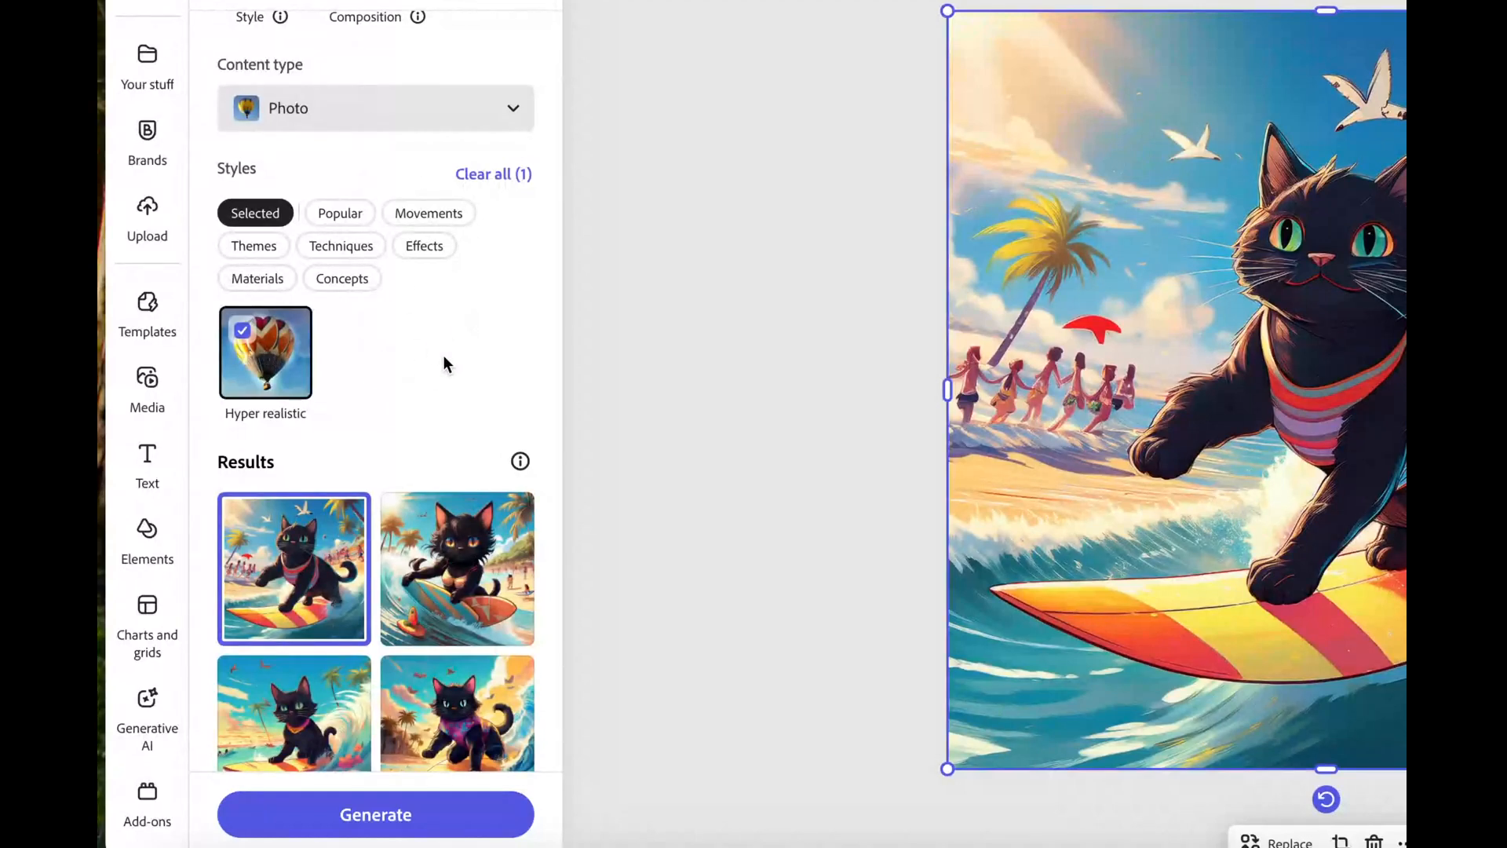
scroll(446, 363, "down", 5)
Generate Hyper realistic images, compare all four, and keep the first palm-beach sushi cat
left_click(340, 816)
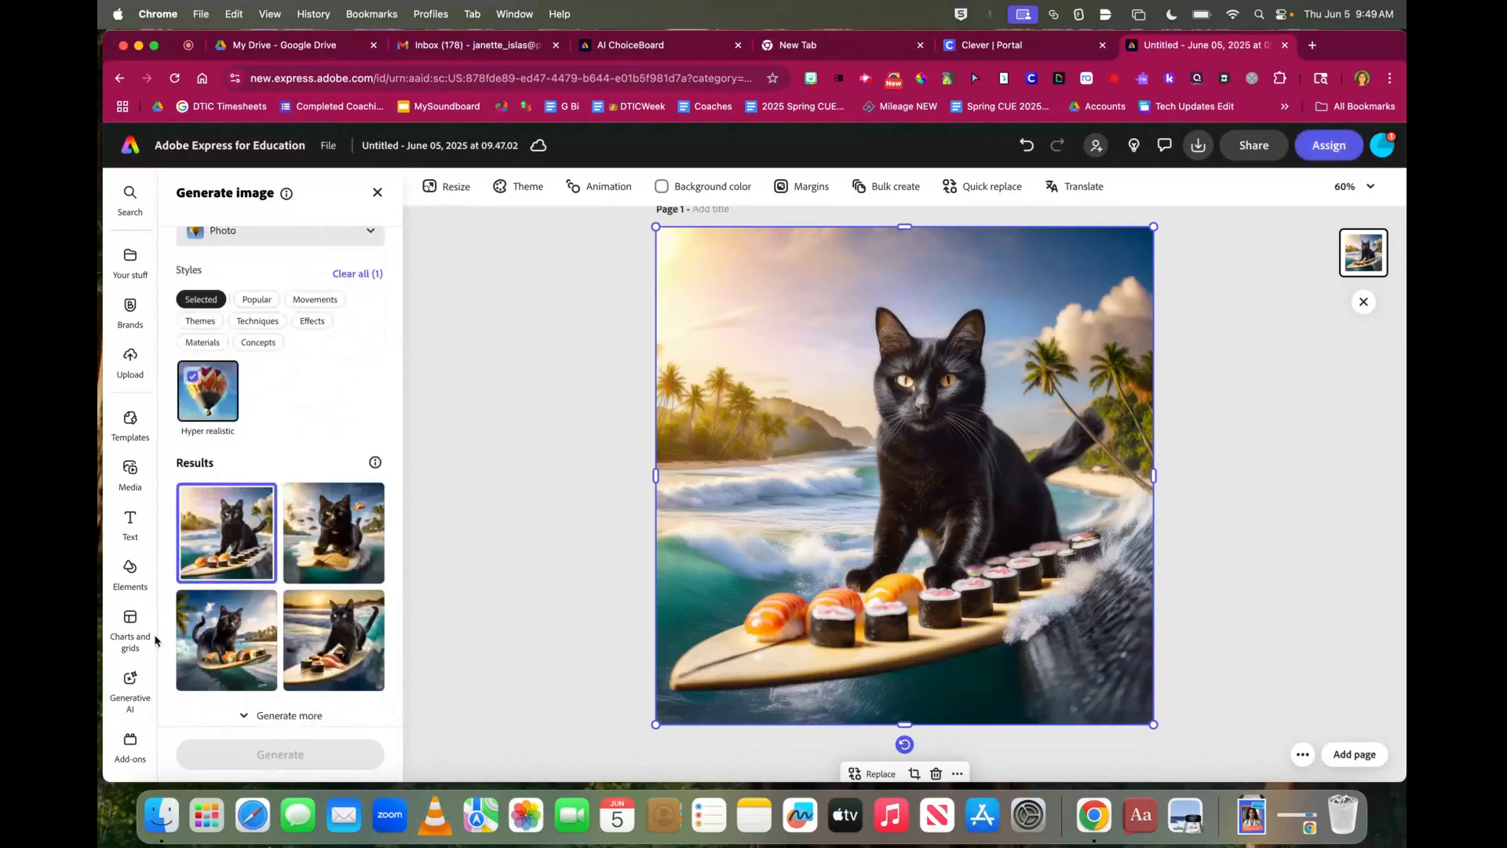
left_click(343, 550)
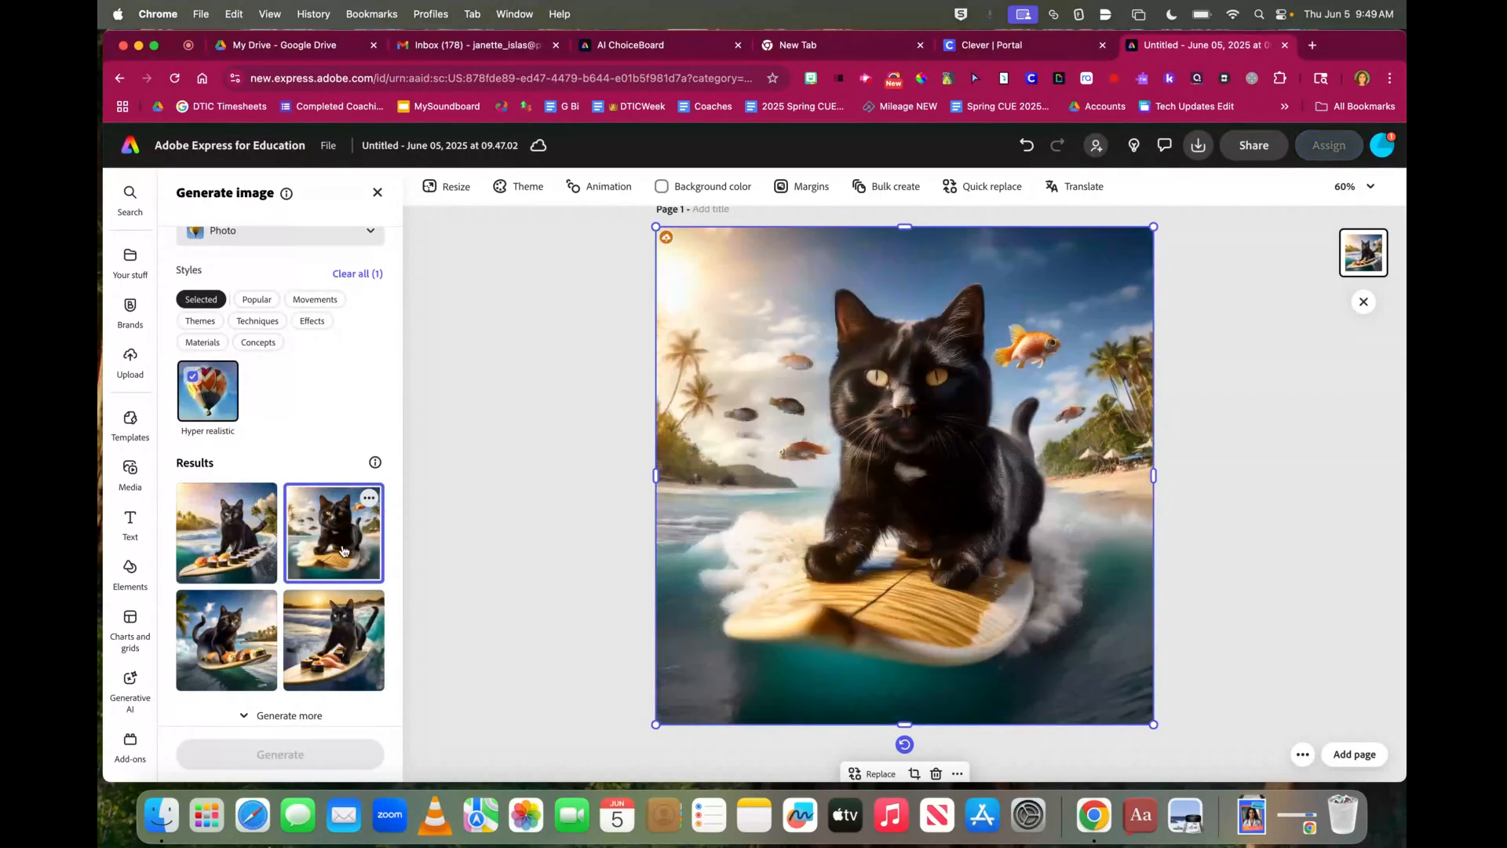
left_click(259, 616)
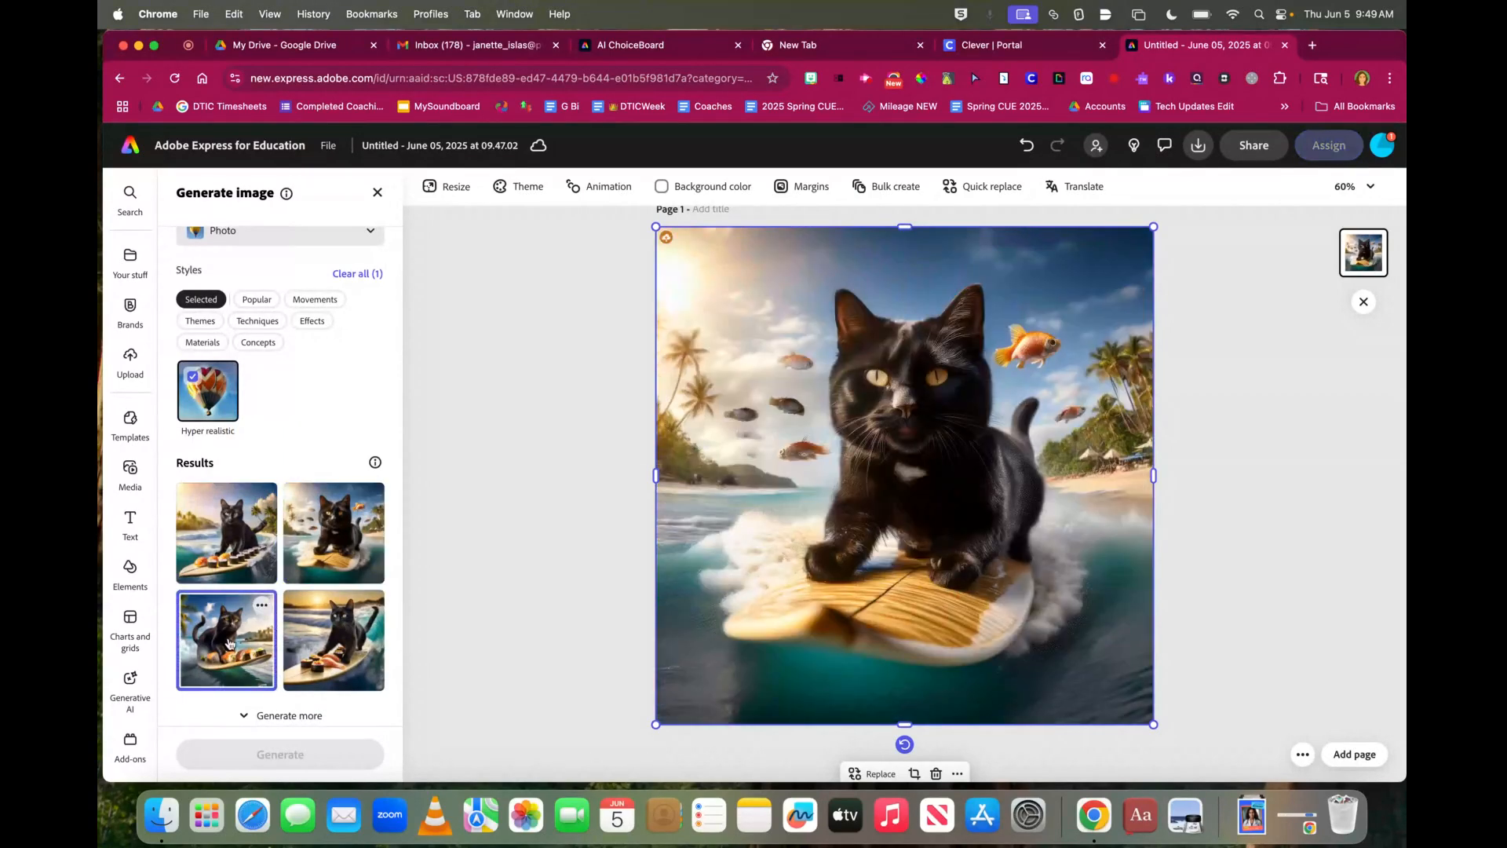
left_click(332, 652)
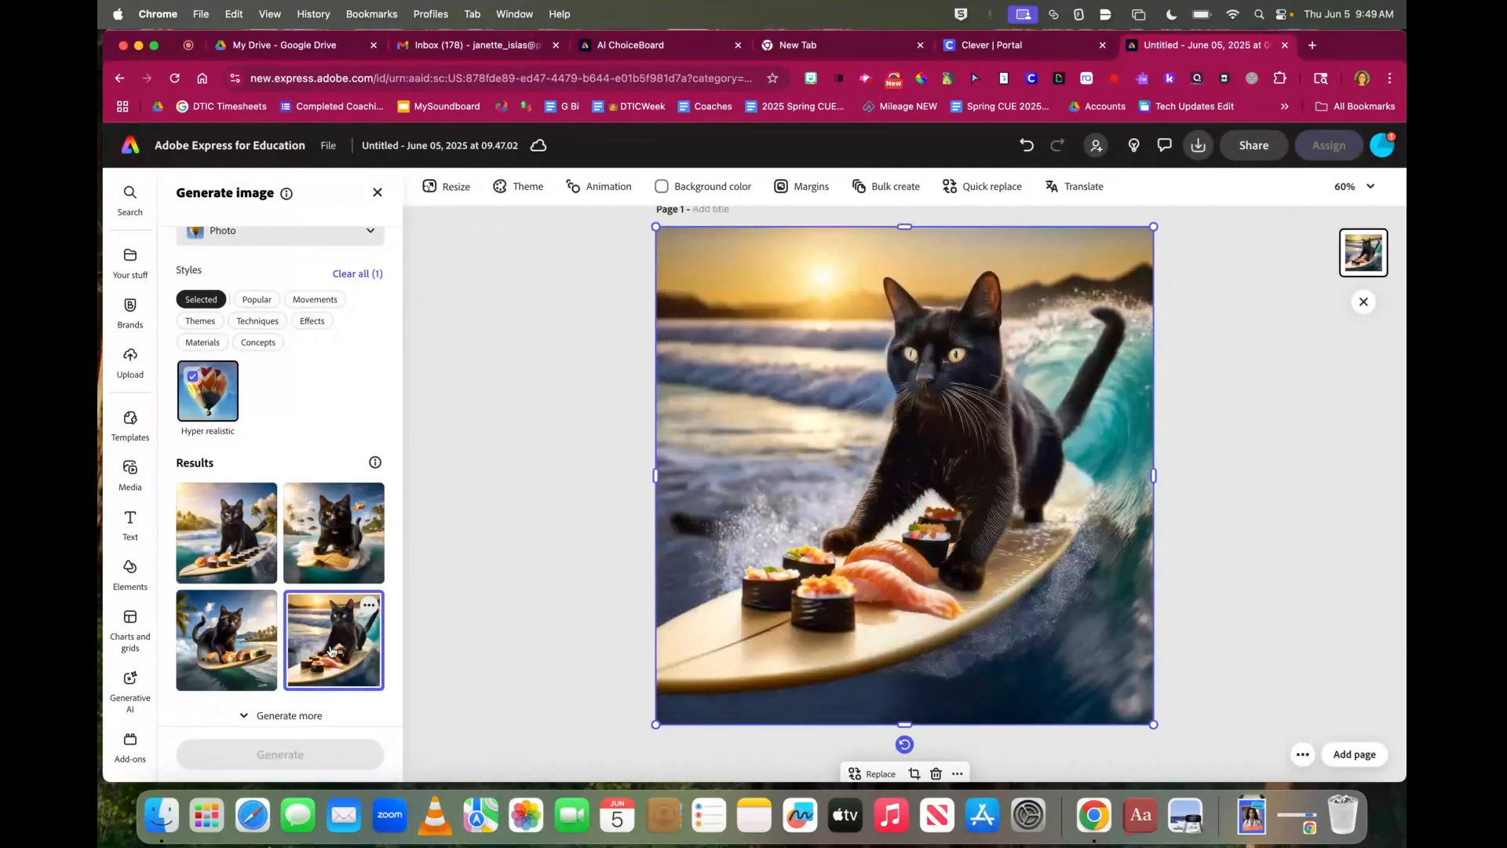
left_click(224, 538)
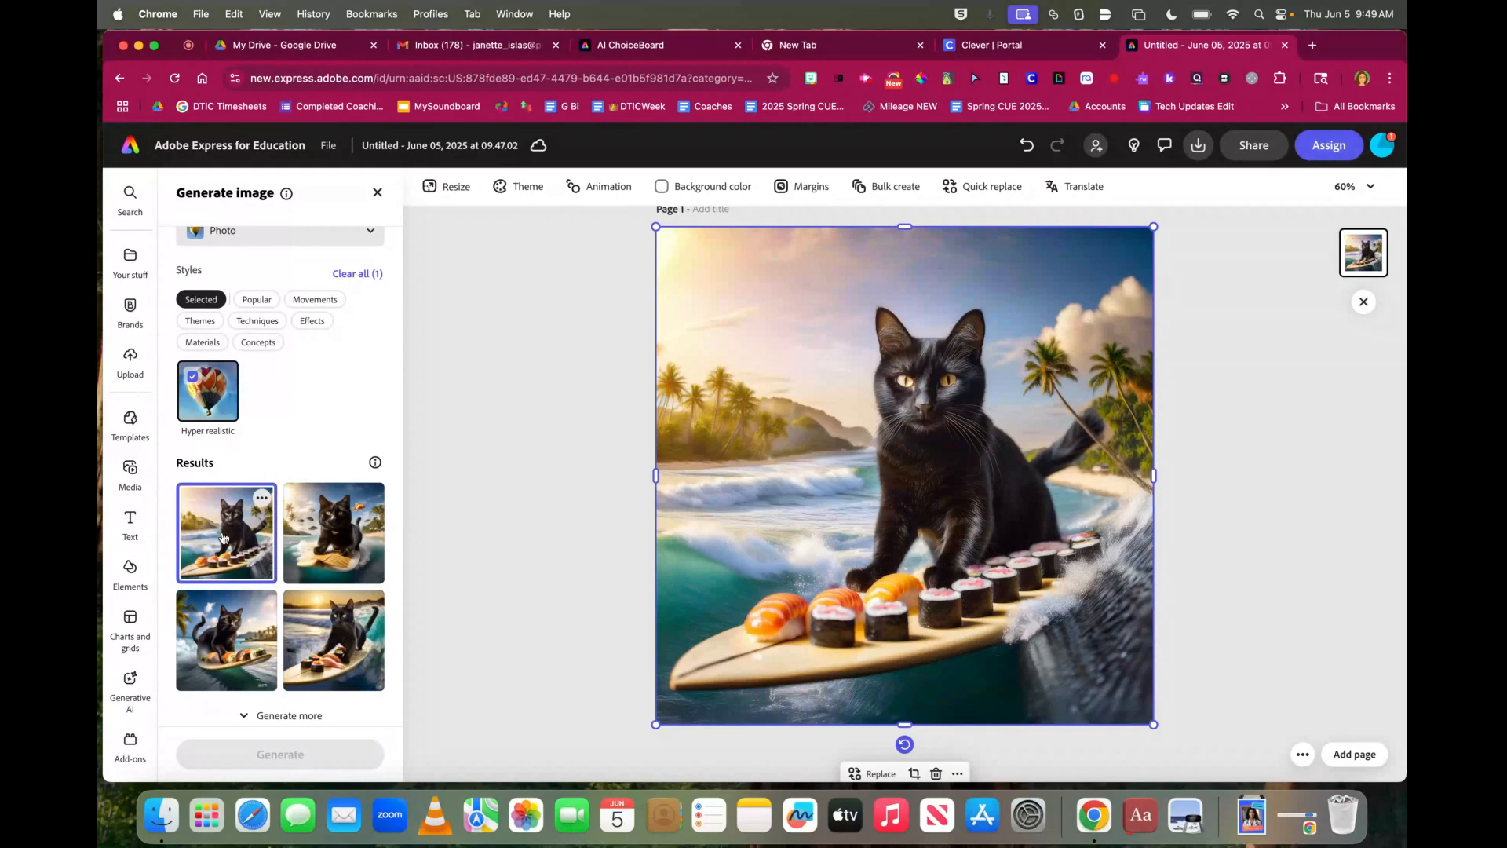
left_click(314, 631)
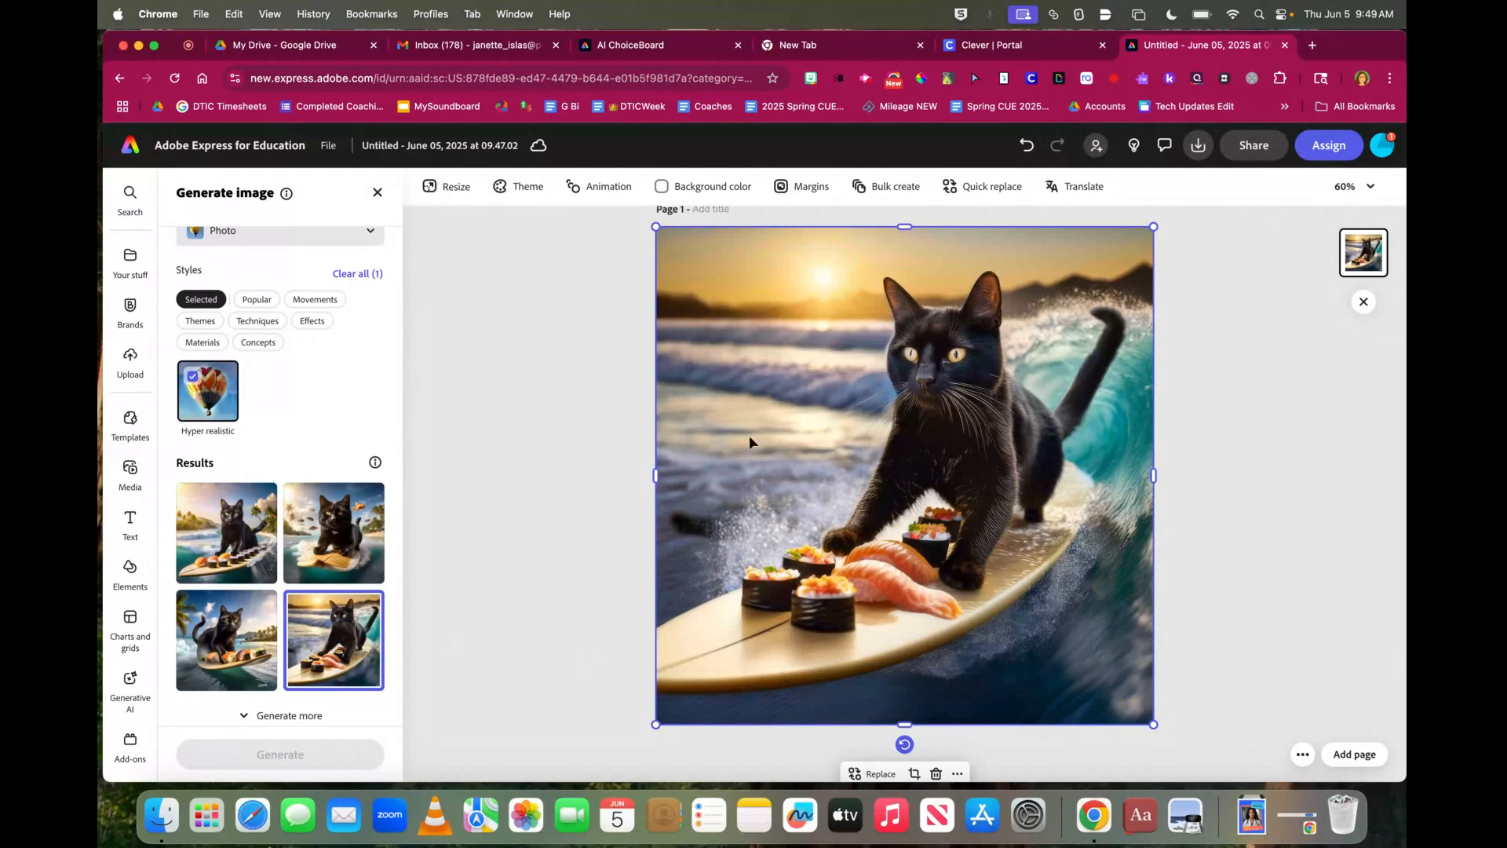
left_click(225, 530)
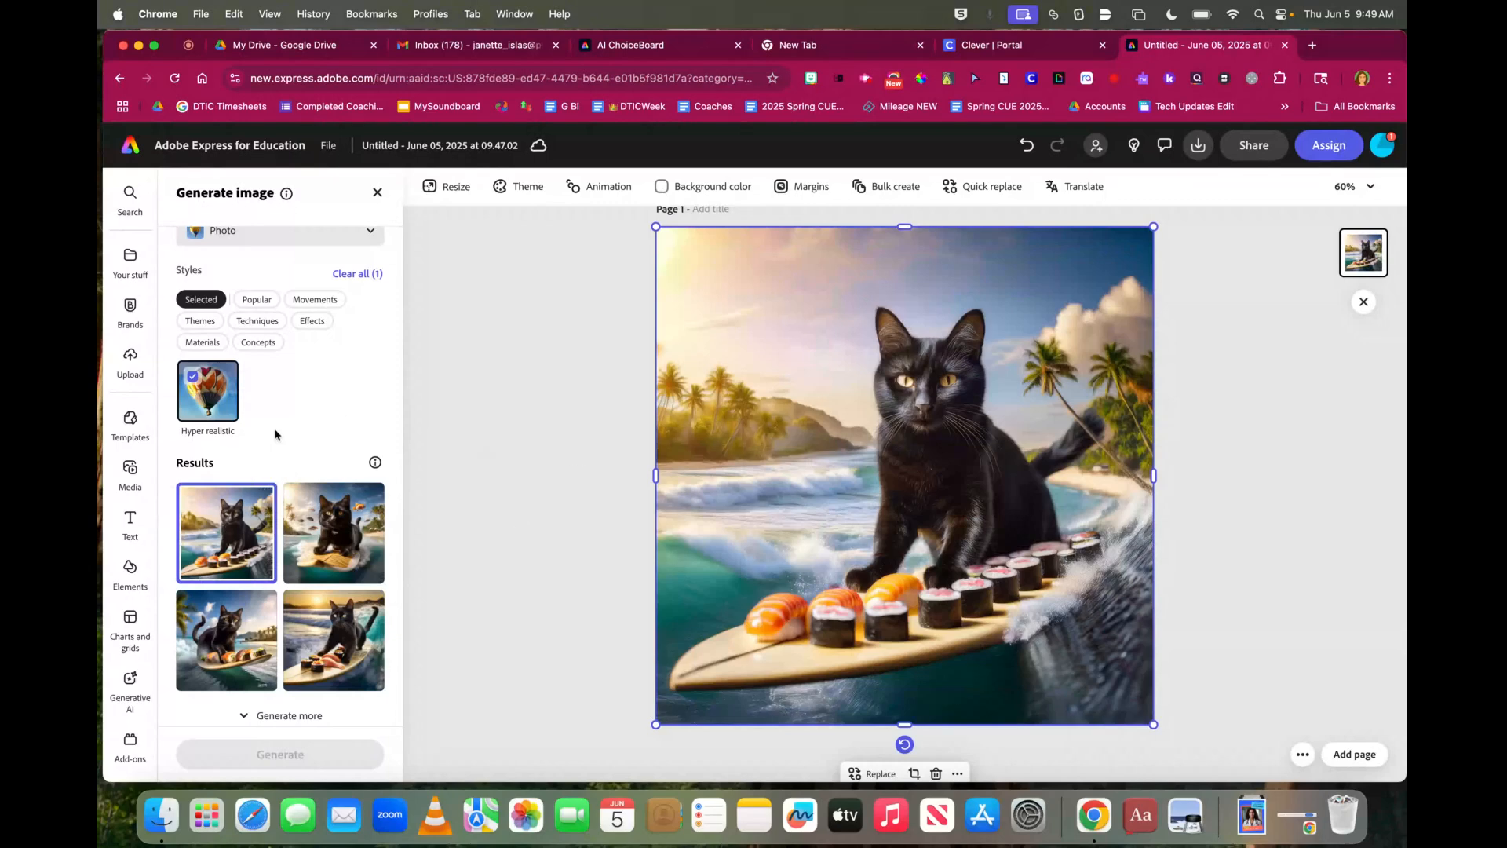
scroll(276, 433, "up", 5)
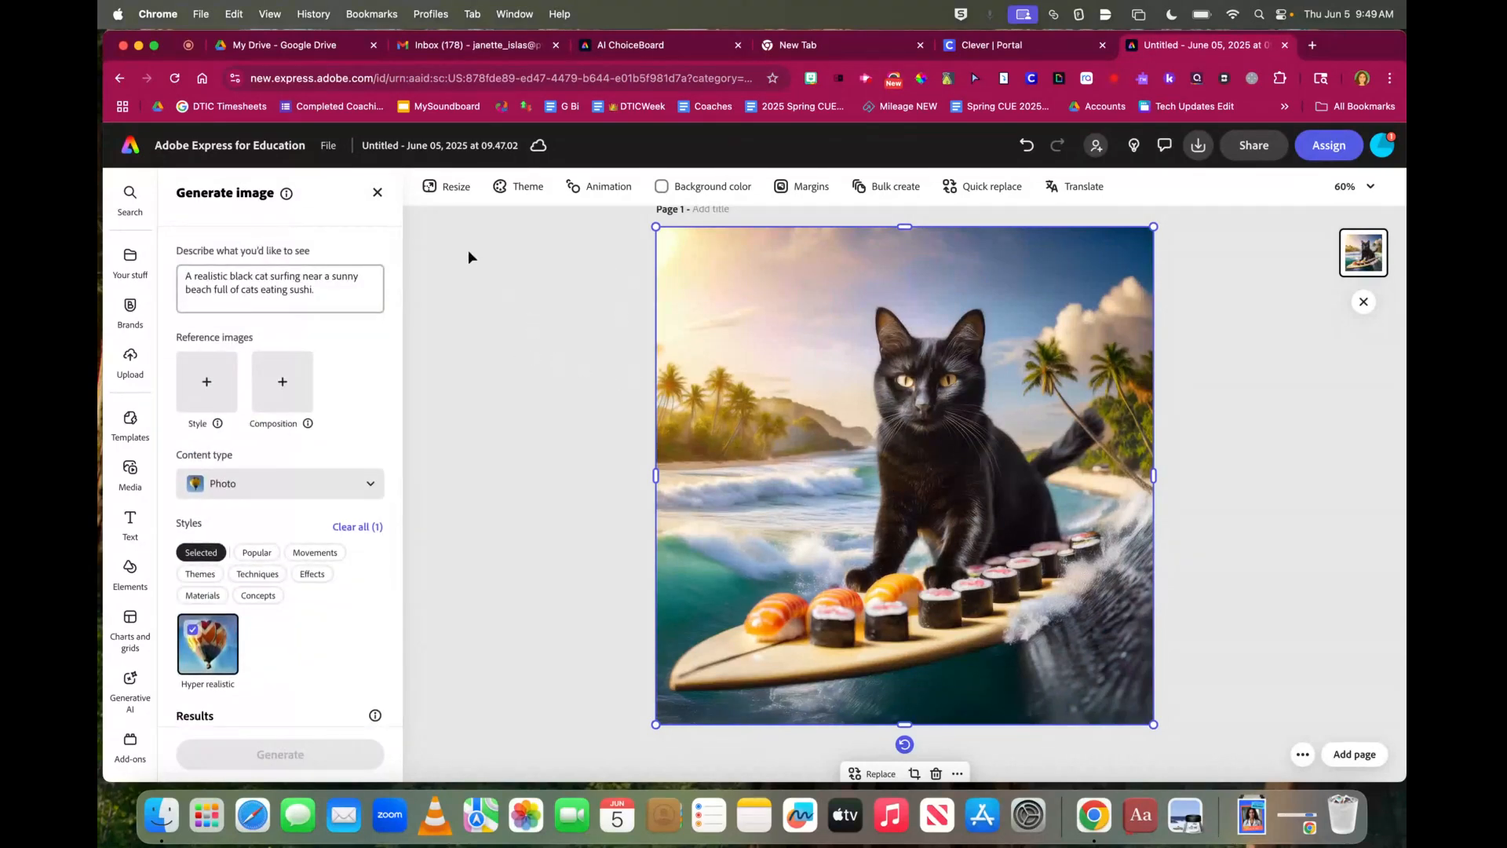
Close the Generate image panel to return to the image editing tools
left_click(378, 192)
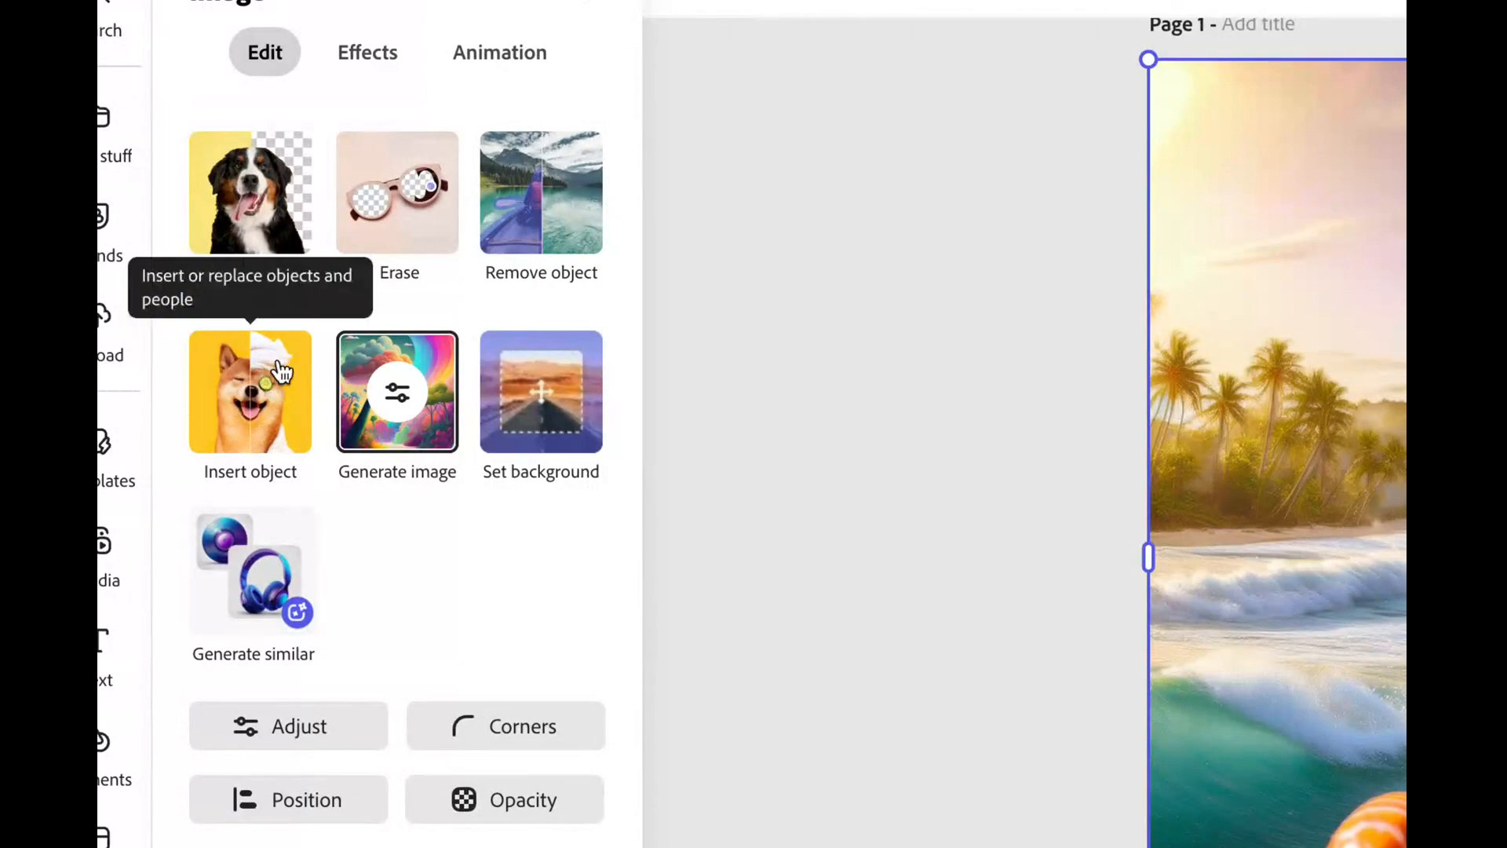
With Insert object, brush over the left palm-and-hill area and start typing the sushi restaurant description
left_click(261, 412)
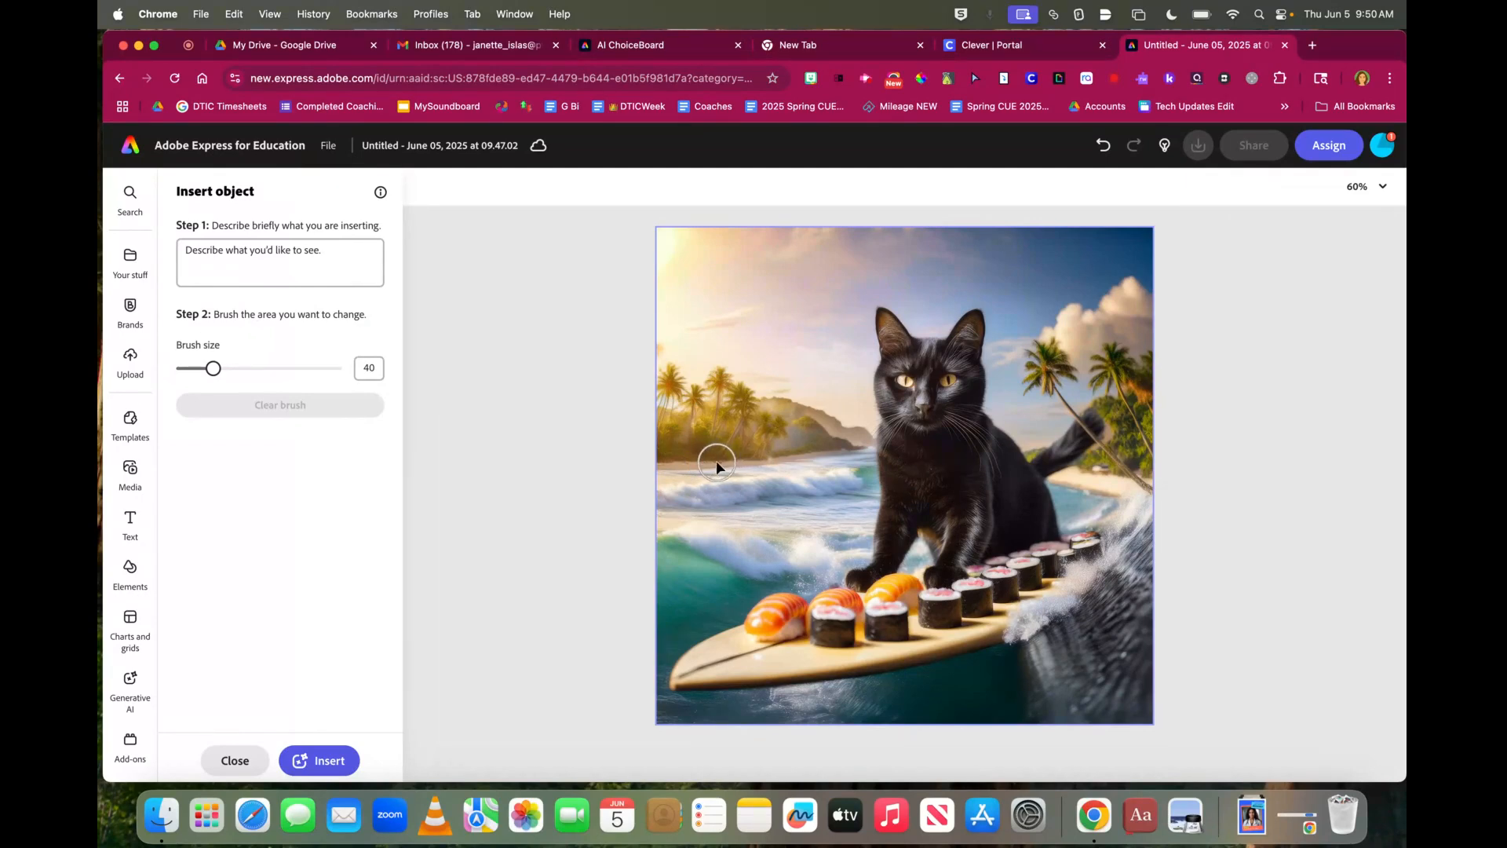
mouse_move(213, 368)
left_mouse_down()
mouse_move(193, 369)
mouse_move(219, 369)
left_mouse_up()
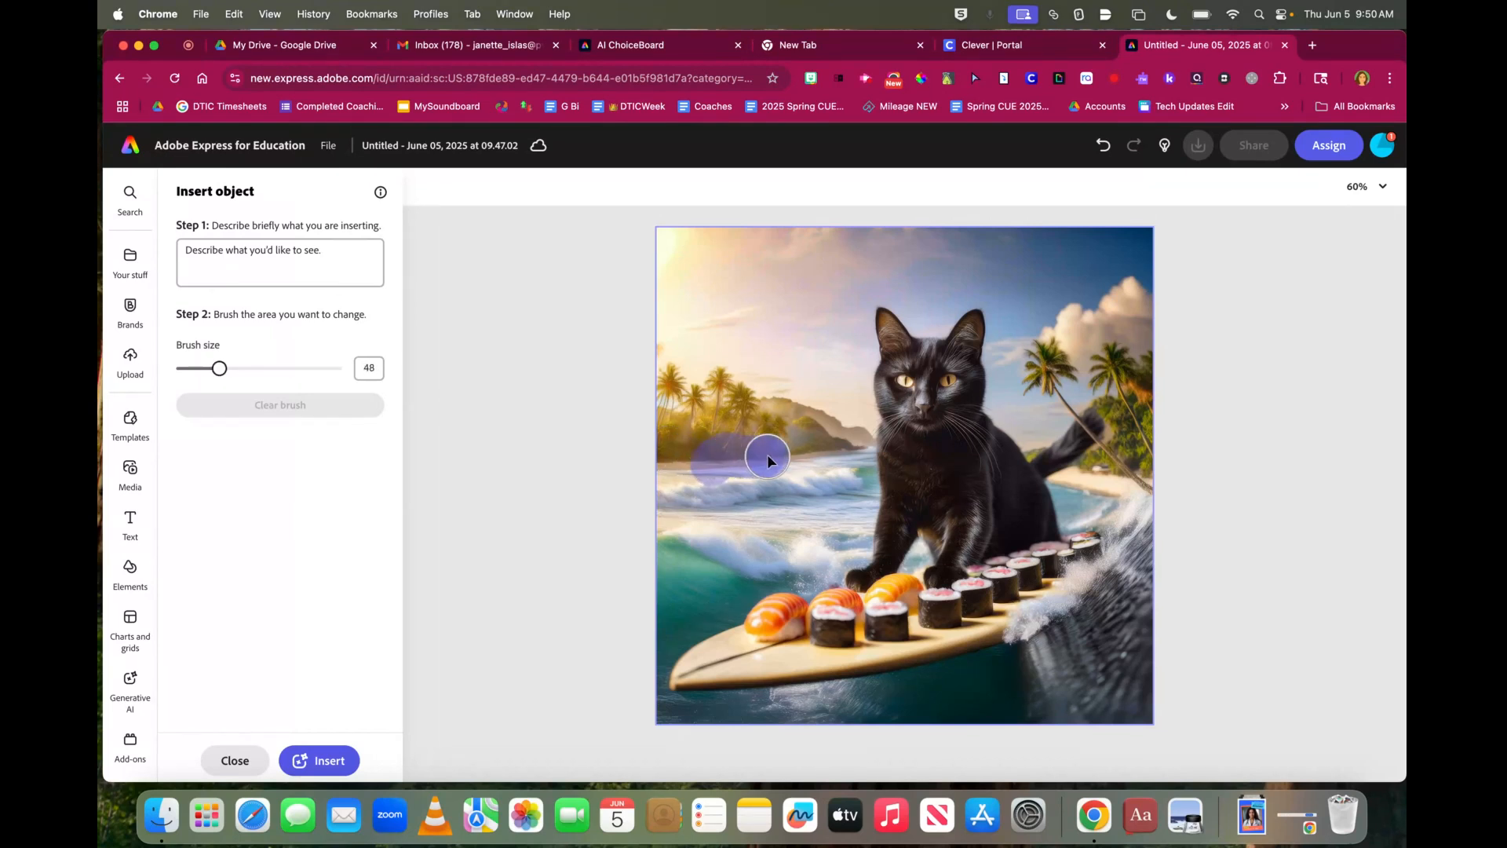
mouse_move(701, 450)
left_mouse_down()
mouse_move(744, 406)
mouse_move(771, 420)
mouse_move(772, 445)
mouse_move(706, 471)
mouse_move(682, 405)
mouse_move(746, 395)
mouse_move(771, 410)
mouse_move(766, 441)
left_mouse_up()
left_click(274, 261)
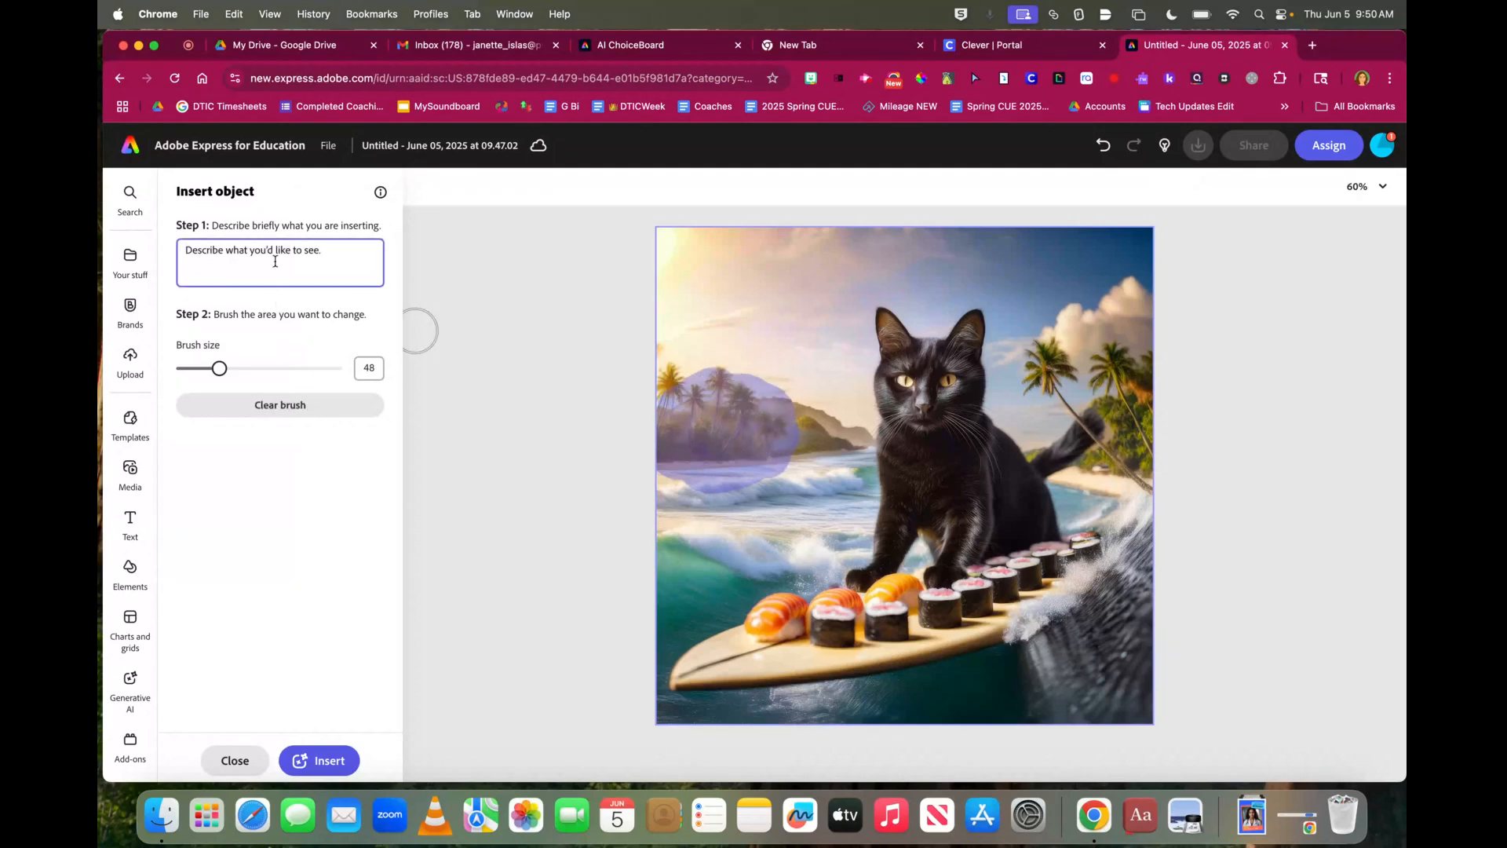
type("Sushi restaurant with a cat chef")
Generate the inserted object and keep the third variant, a white-clad chef at a sushi stall on the left shore
left_click(352, 766)
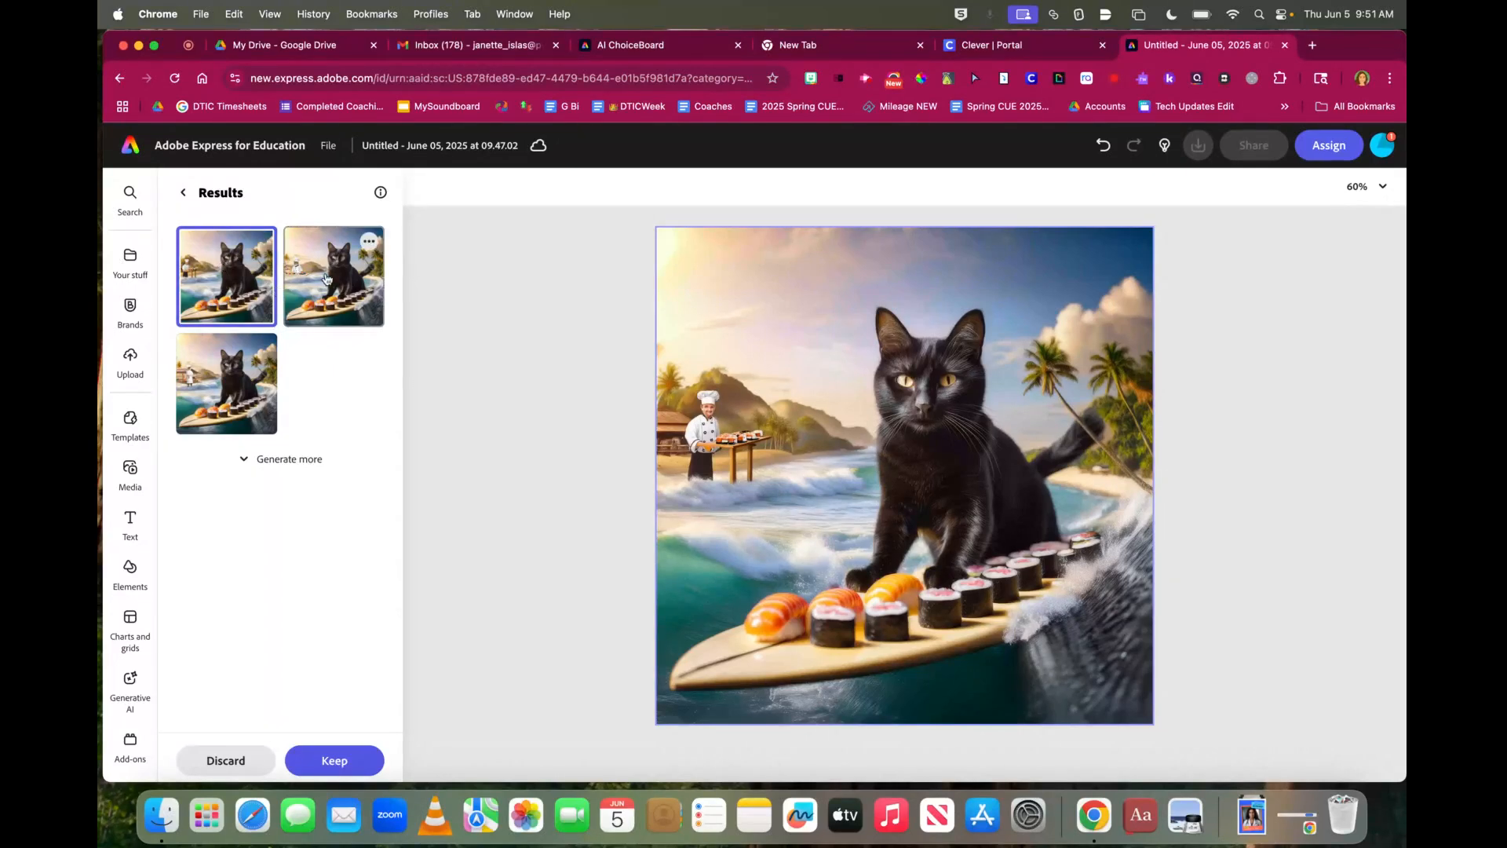
left_click(326, 279)
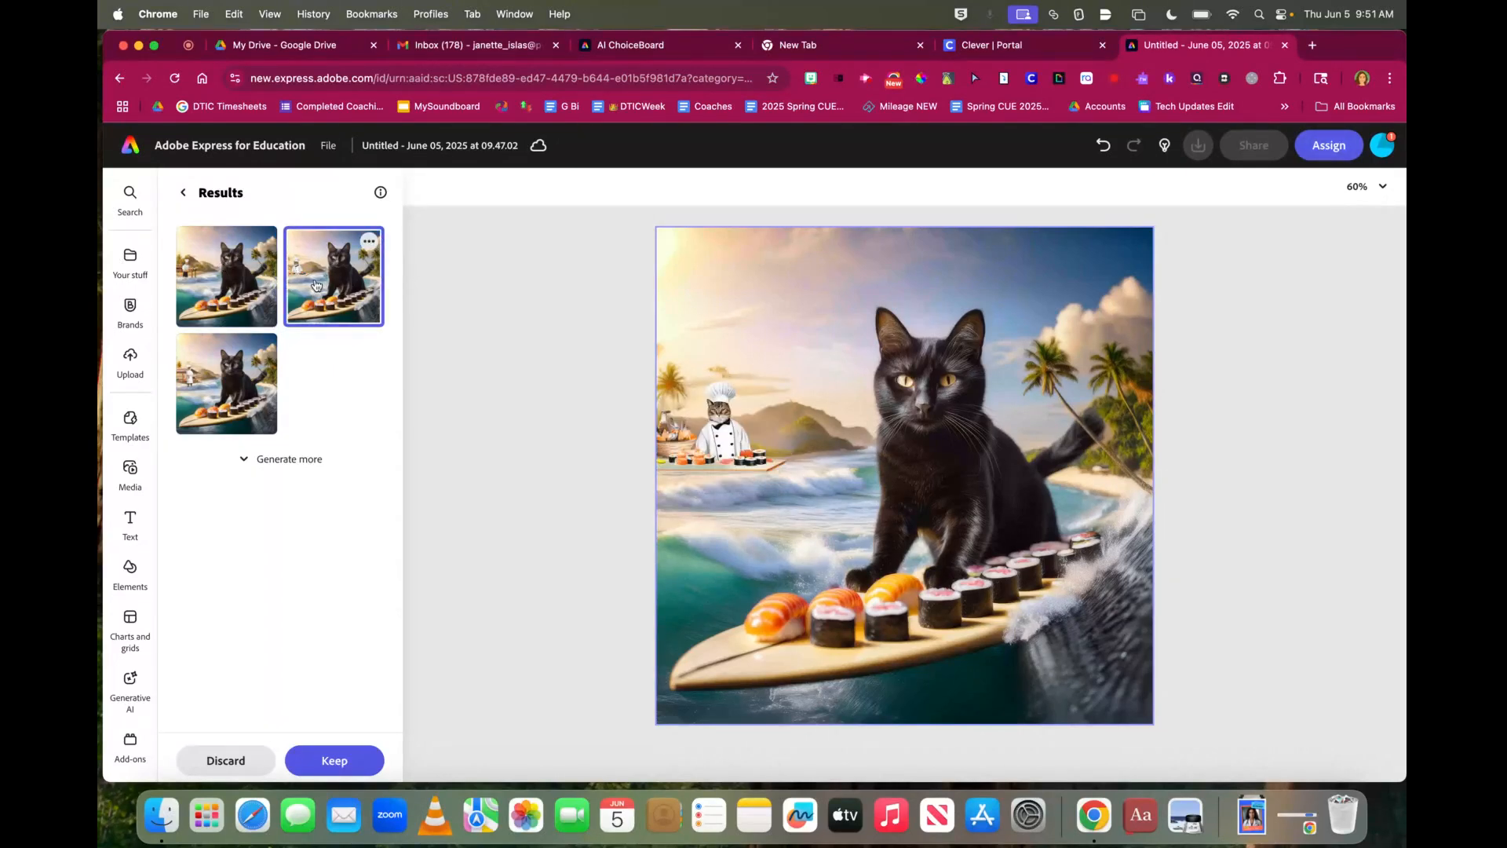
left_click(252, 380)
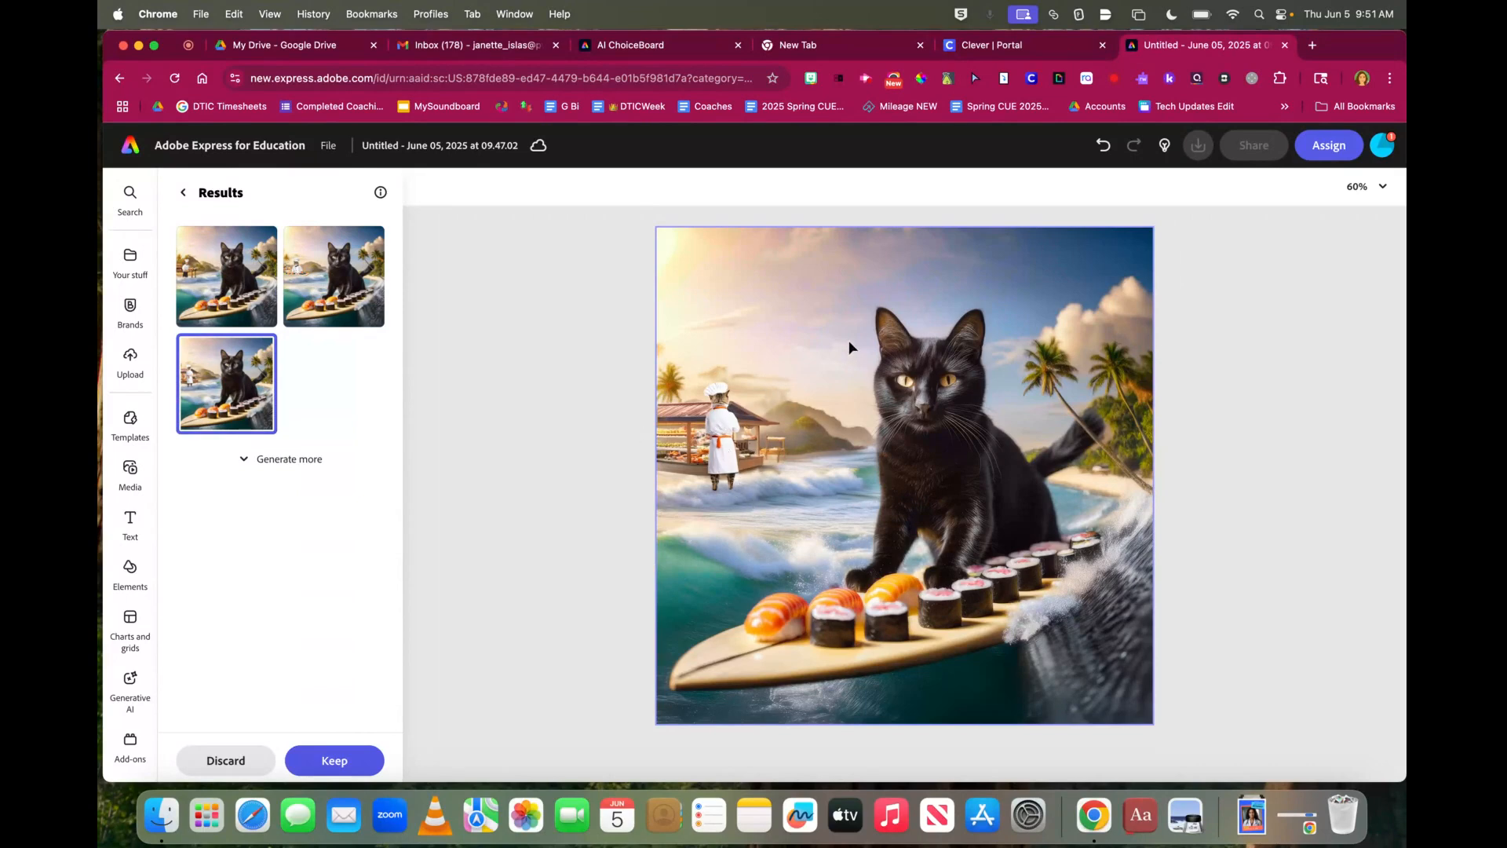
left_click(357, 766)
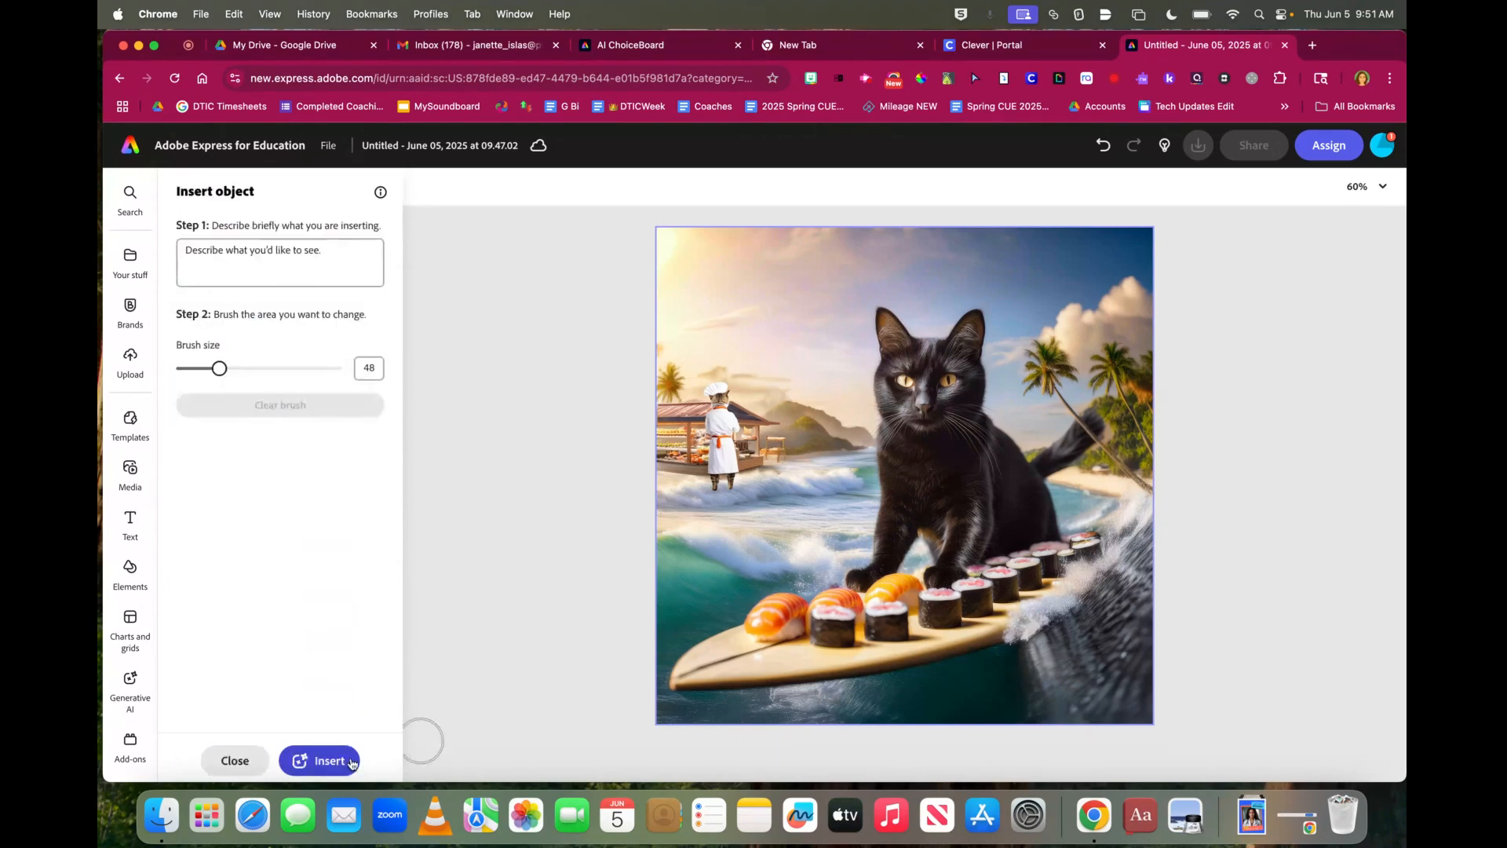
left_click(295, 250)
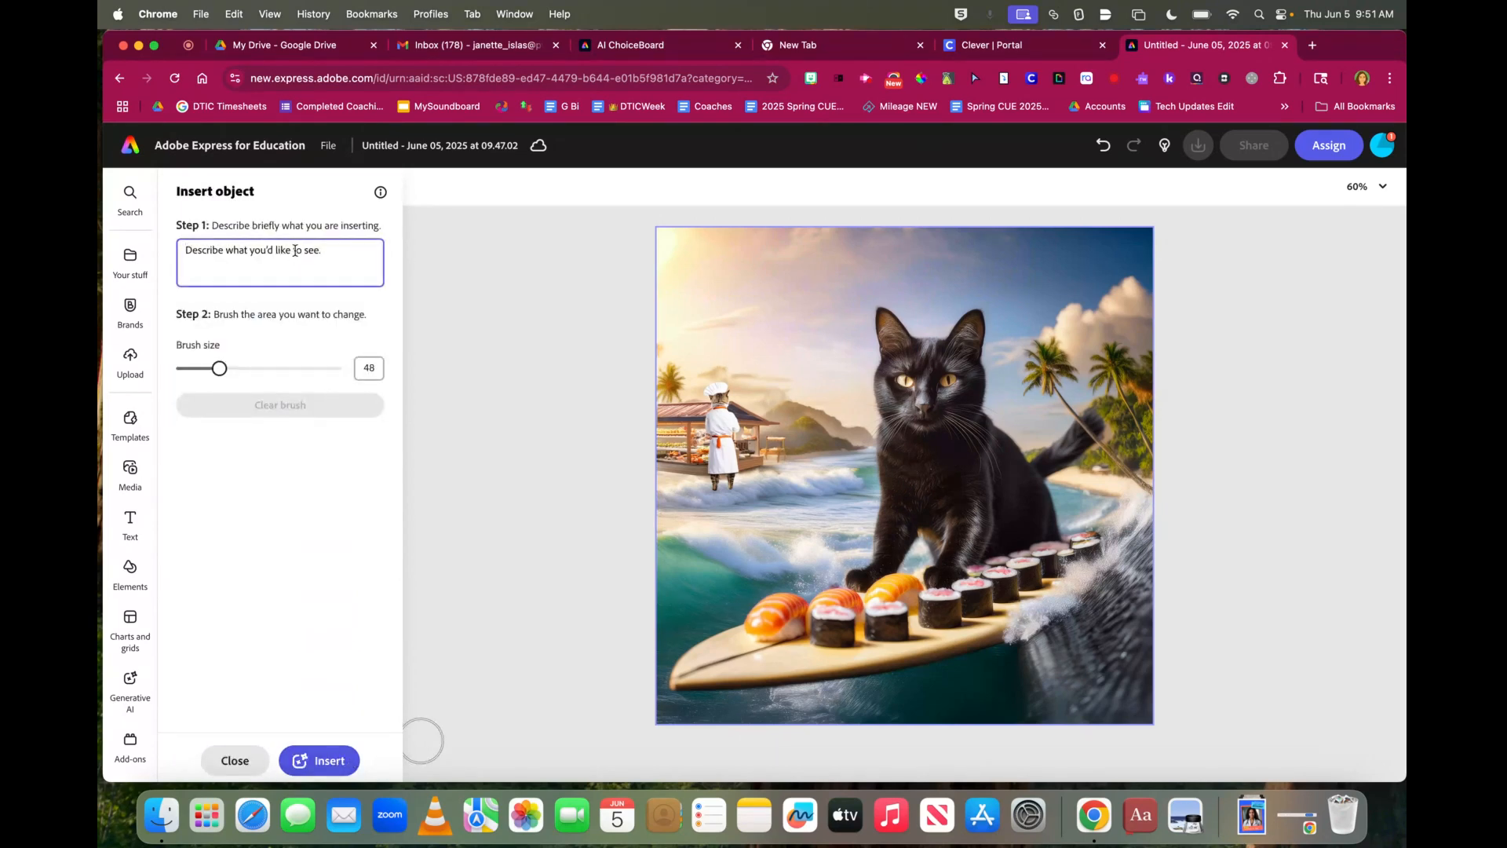